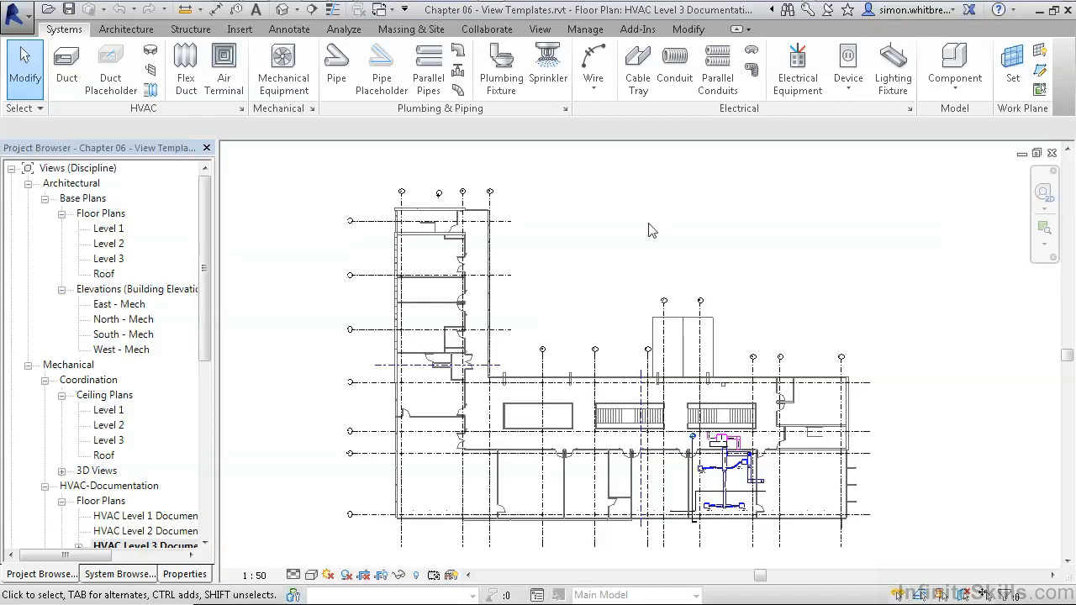
- Add the Mechanical - Exhaust, Mechanical - Return and Mechanical - Supply filters to the HVAC Level 3 Documentation view's visibility/graphic overrides
drag(204, 337, 204, 407)
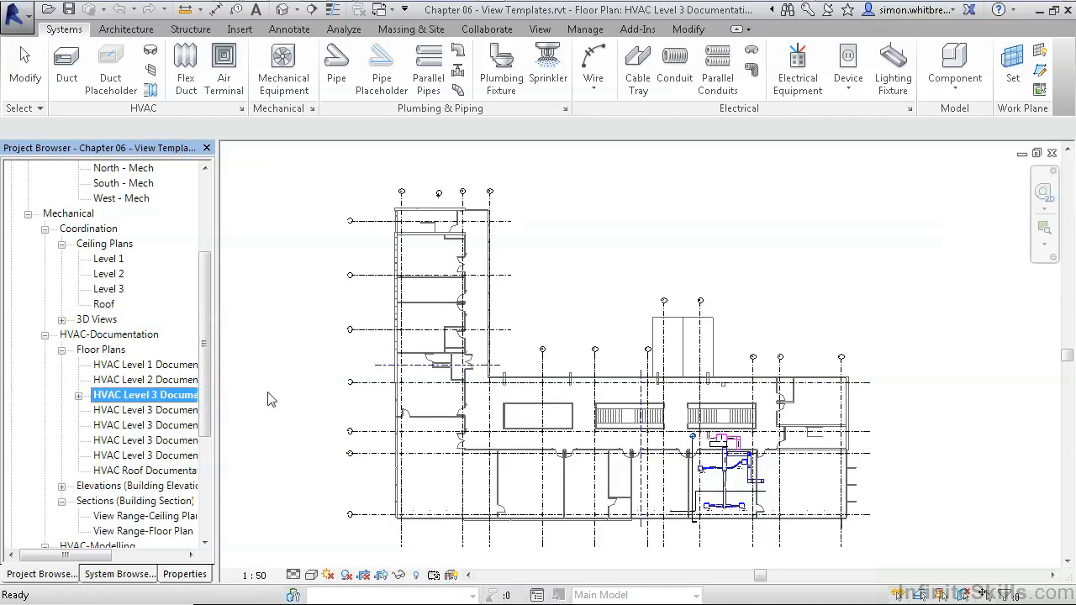
click(540, 28)
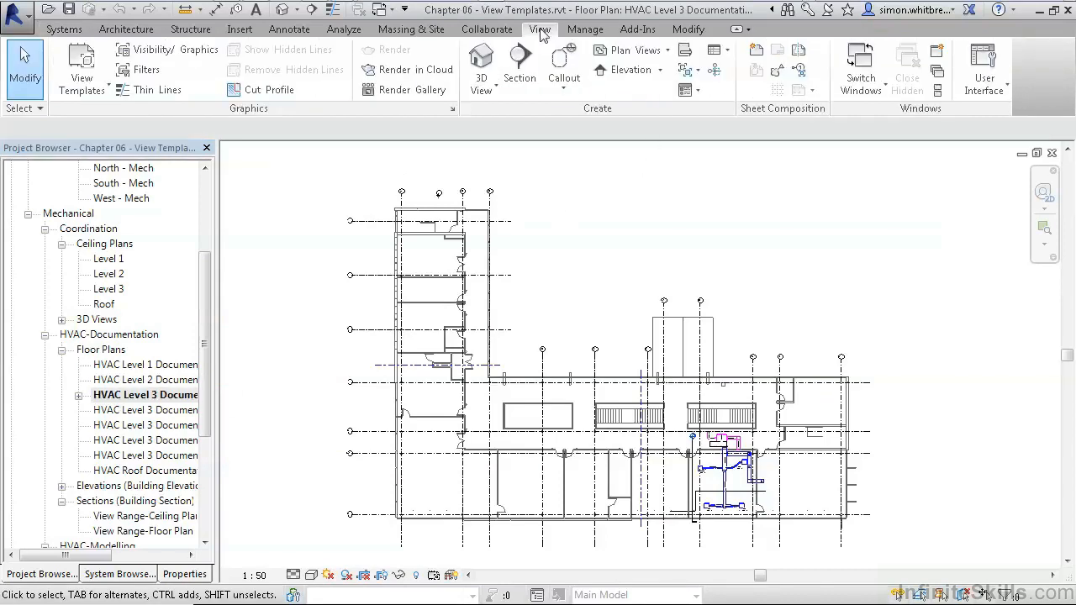
click(168, 51)
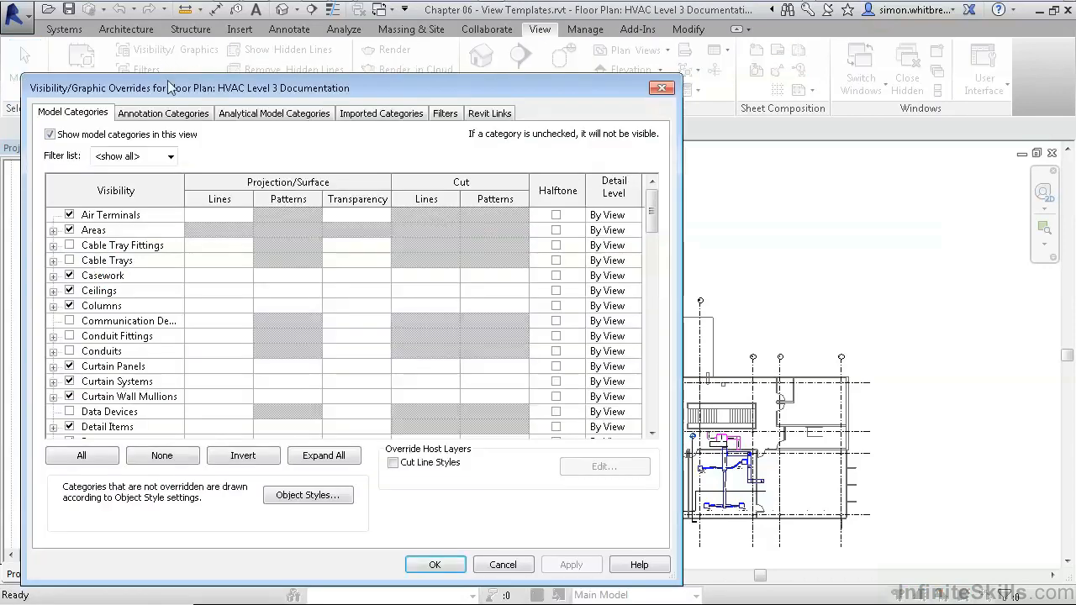
drag(178, 86, 366, 79)
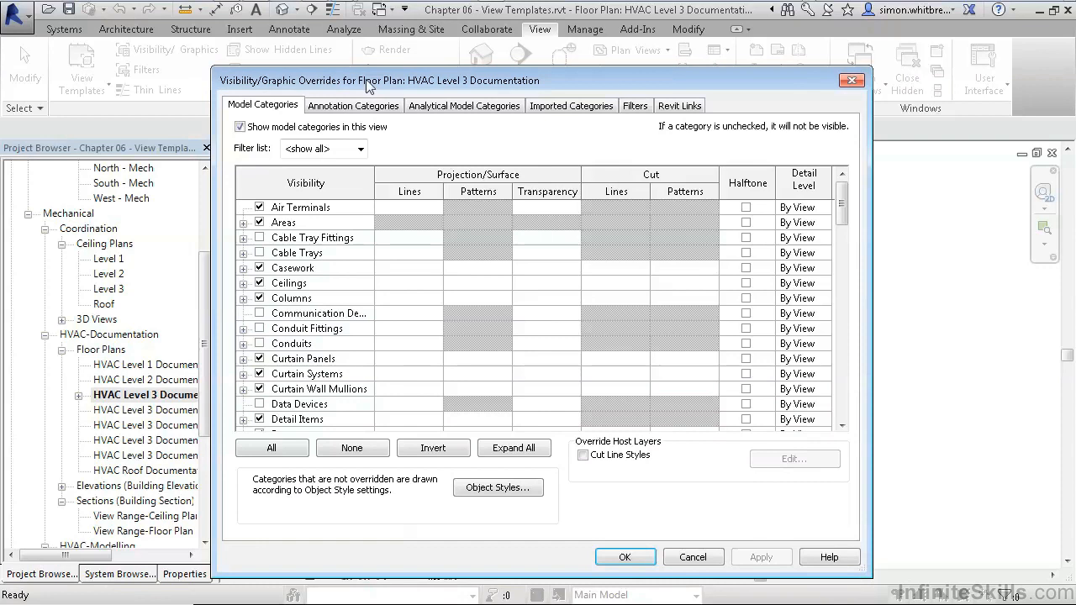
click(636, 108)
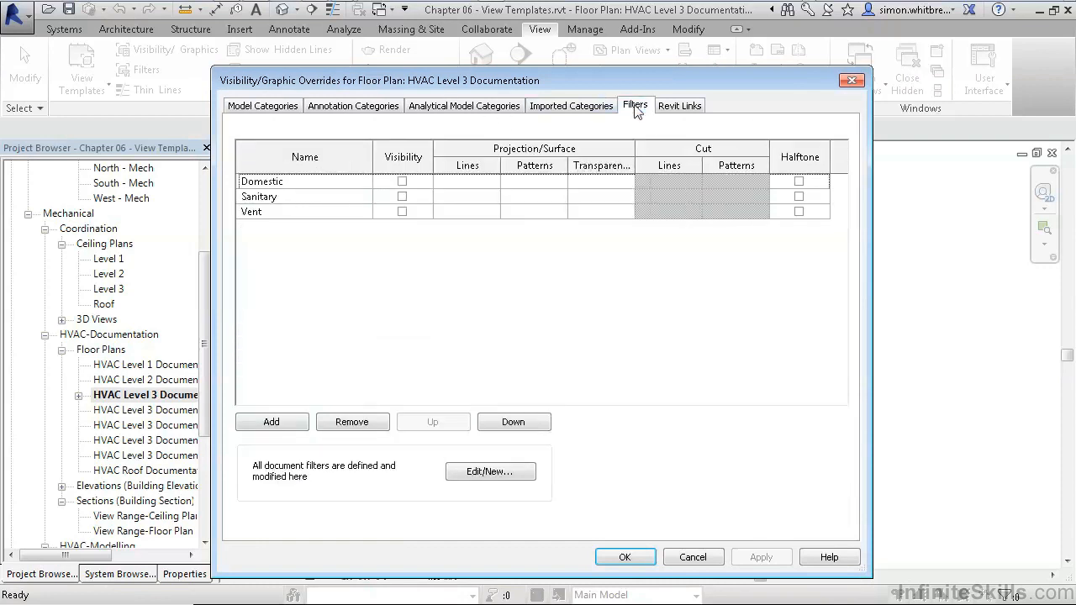
click(265, 427)
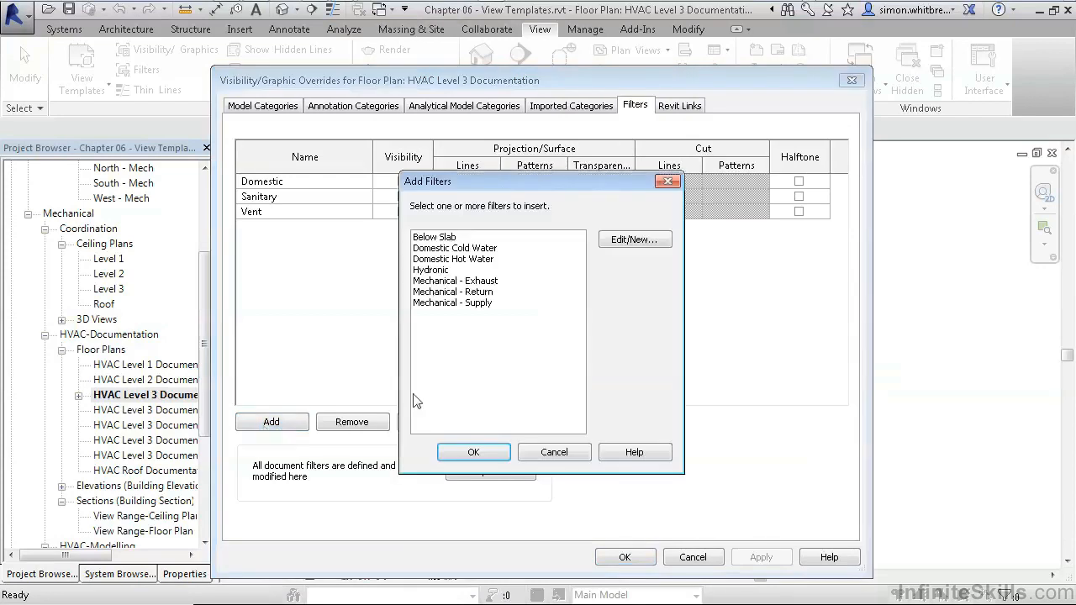
click(431, 282)
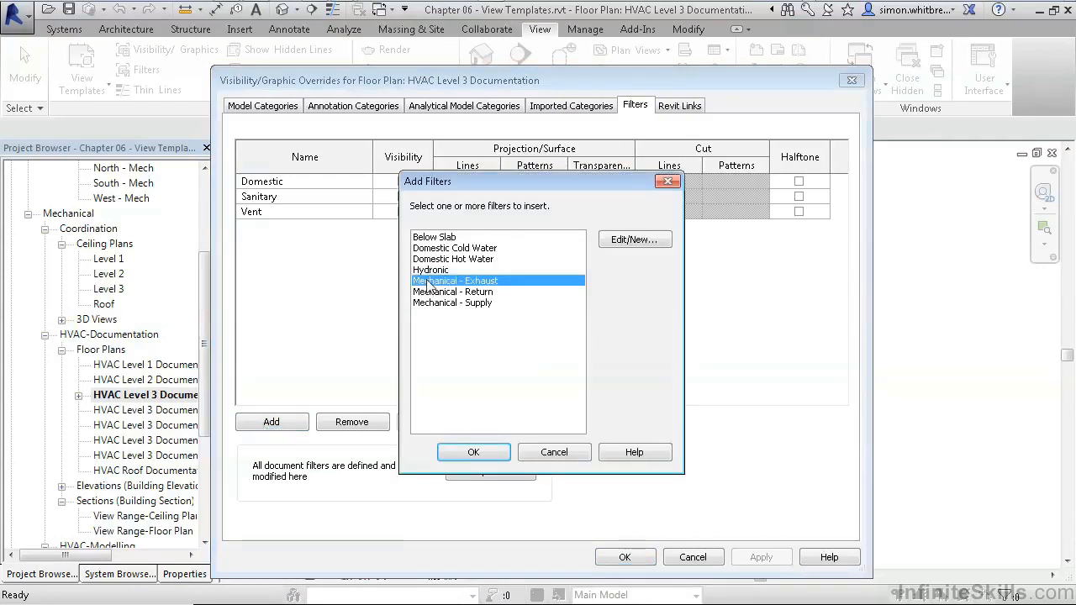
ctrl+click(431, 292)
ctrl+click(431, 303)
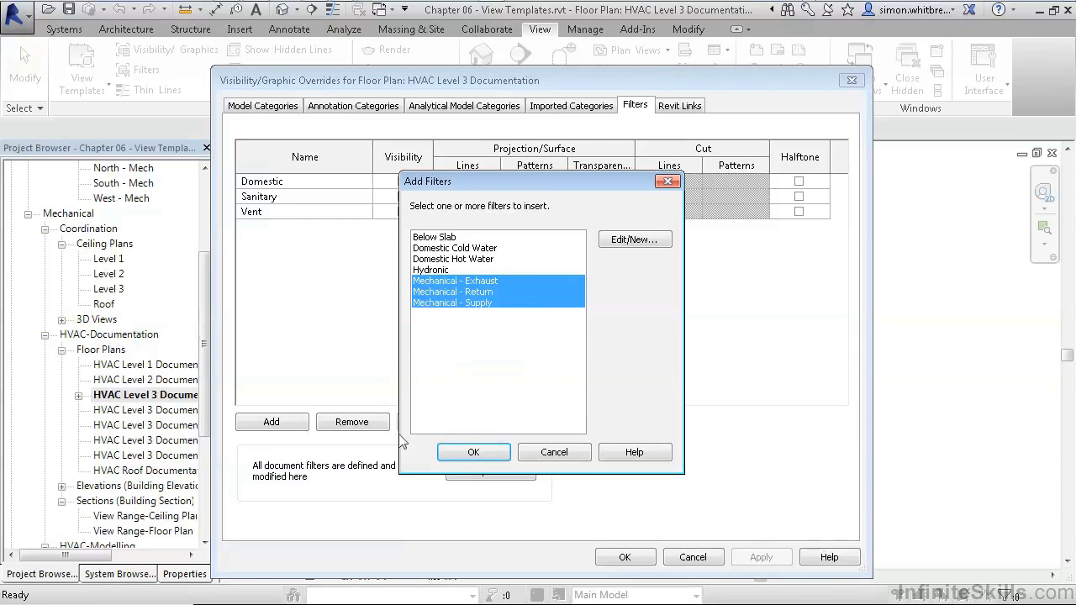
click(473, 453)
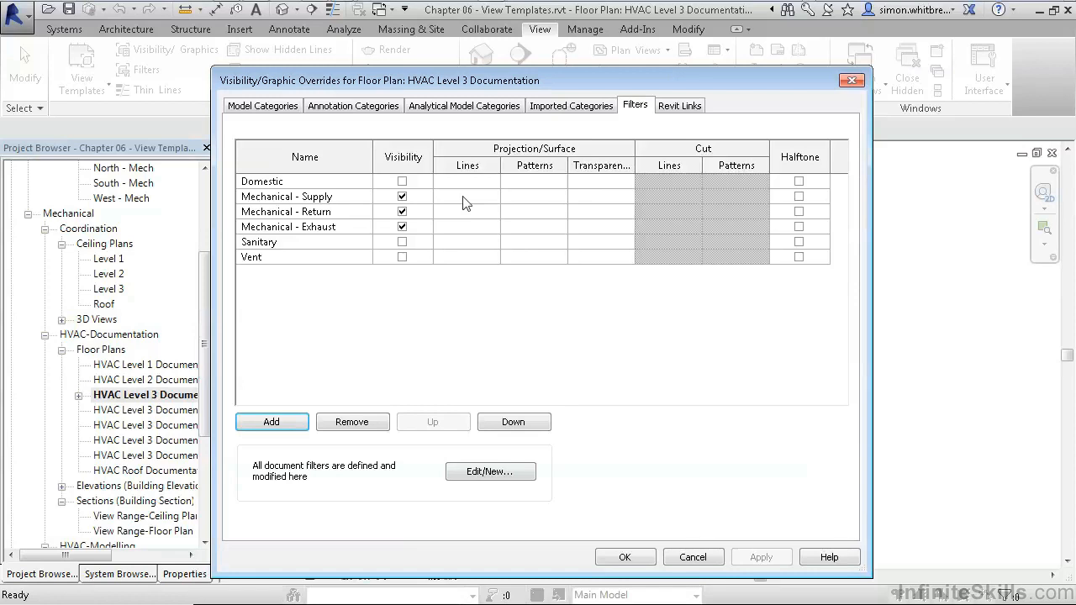
- Override the projection line color of the Mechanical - Supply filter with black
drag(778, 85, 358, 69)
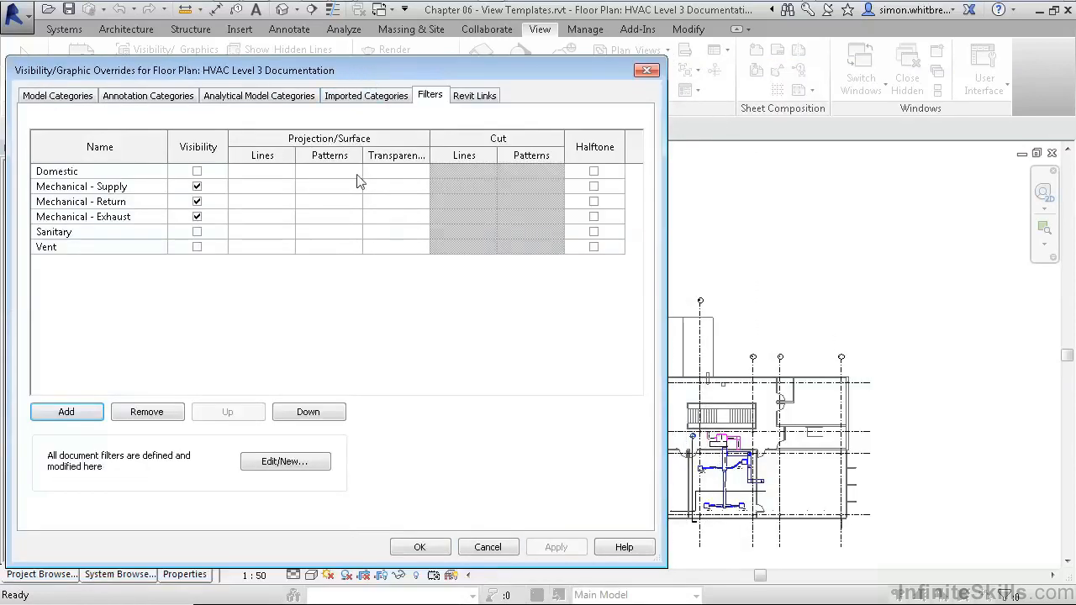
click(283, 192)
click(263, 186)
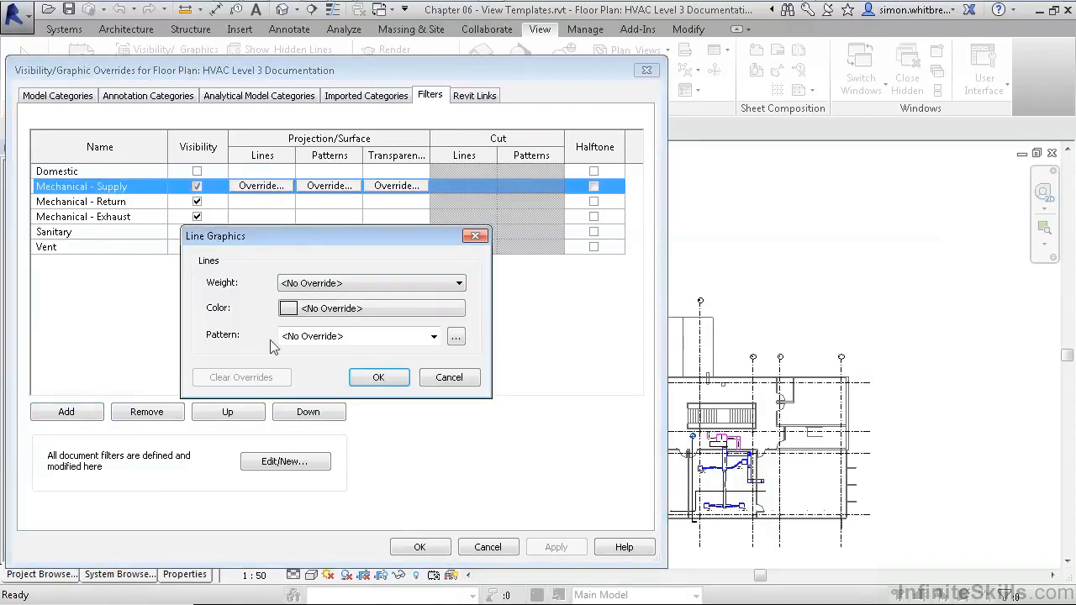
click(413, 310)
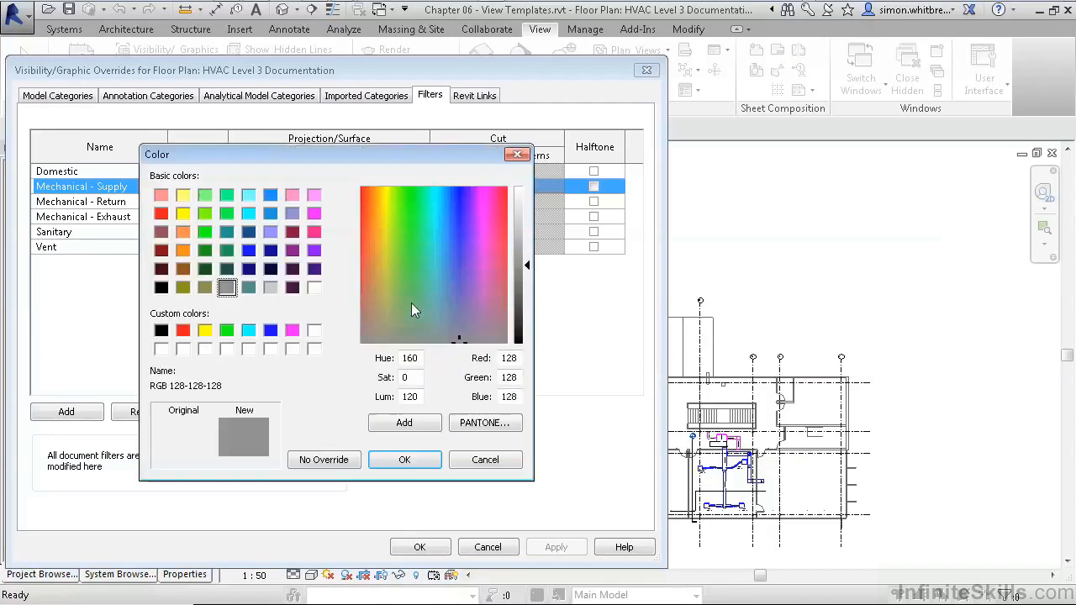
click(161, 287)
click(401, 460)
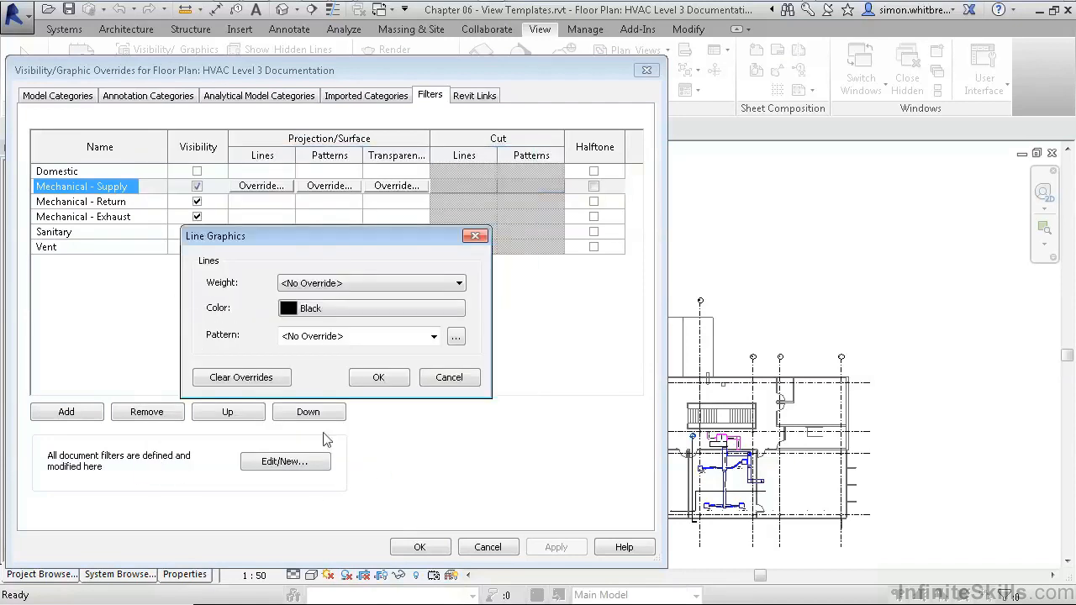
click(378, 377)
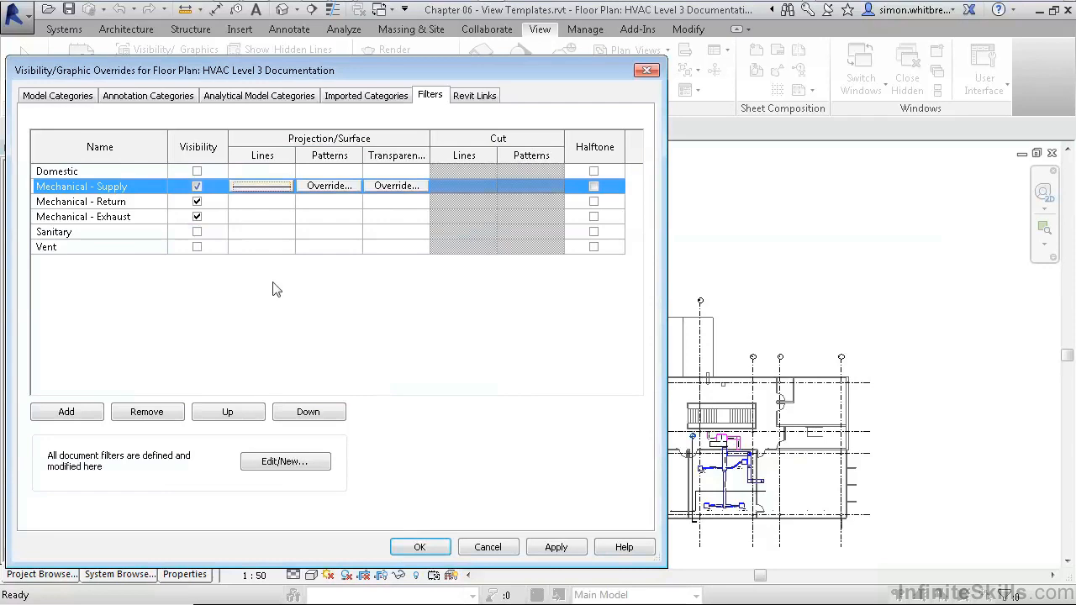
- Override the projection line color of the Mechanical - Return filter with black
click(271, 202)
click(262, 202)
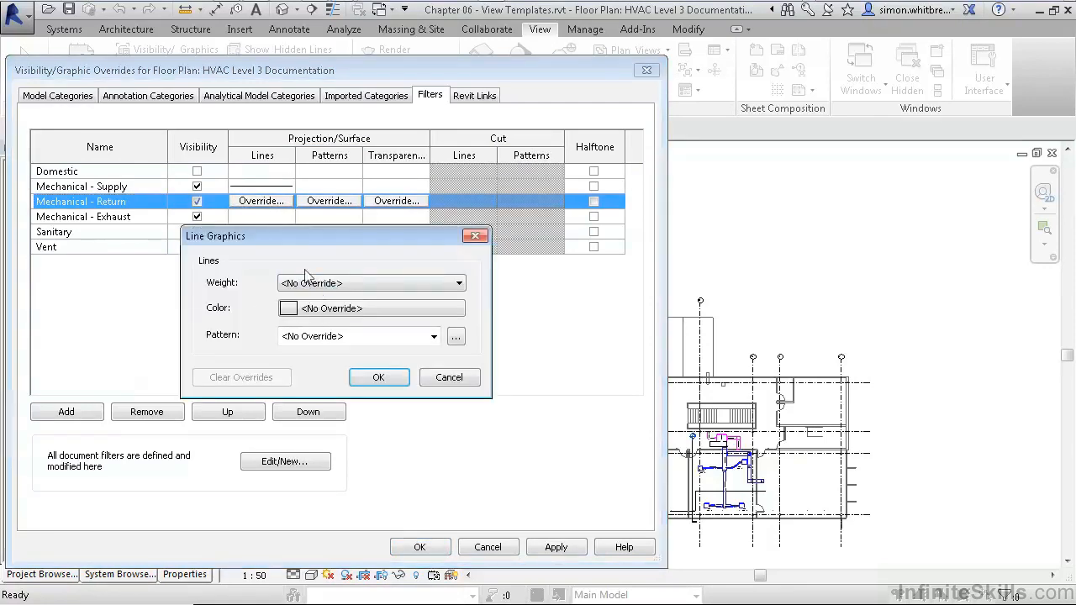
click(372, 309)
click(161, 288)
click(401, 460)
click(379, 377)
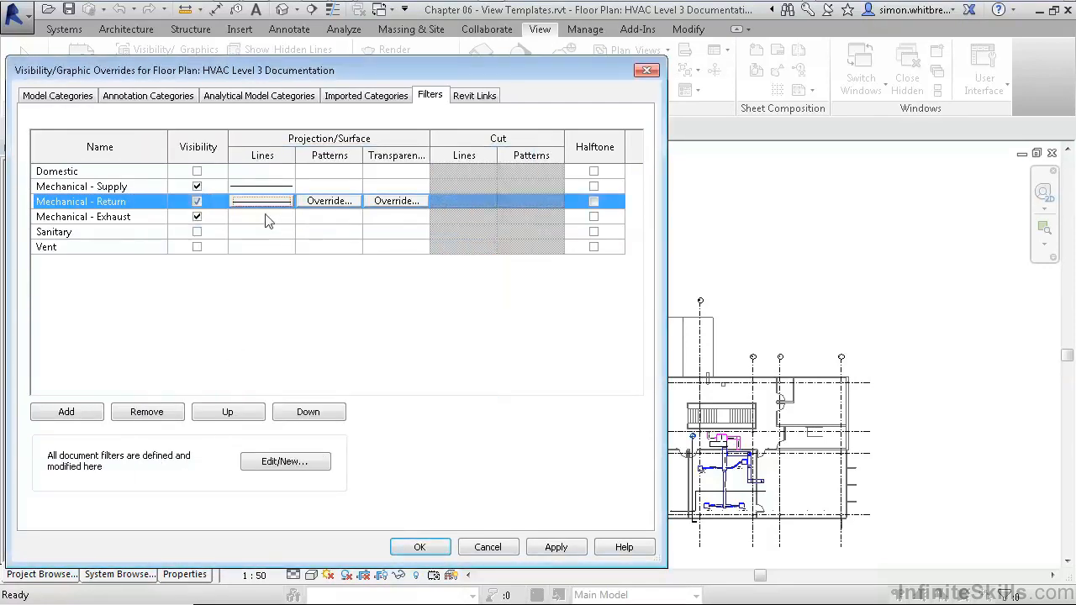
- Override the projection line color of the Mechanical - Exhaust filter with black
click(269, 220)
click(262, 217)
click(371, 309)
click(160, 287)
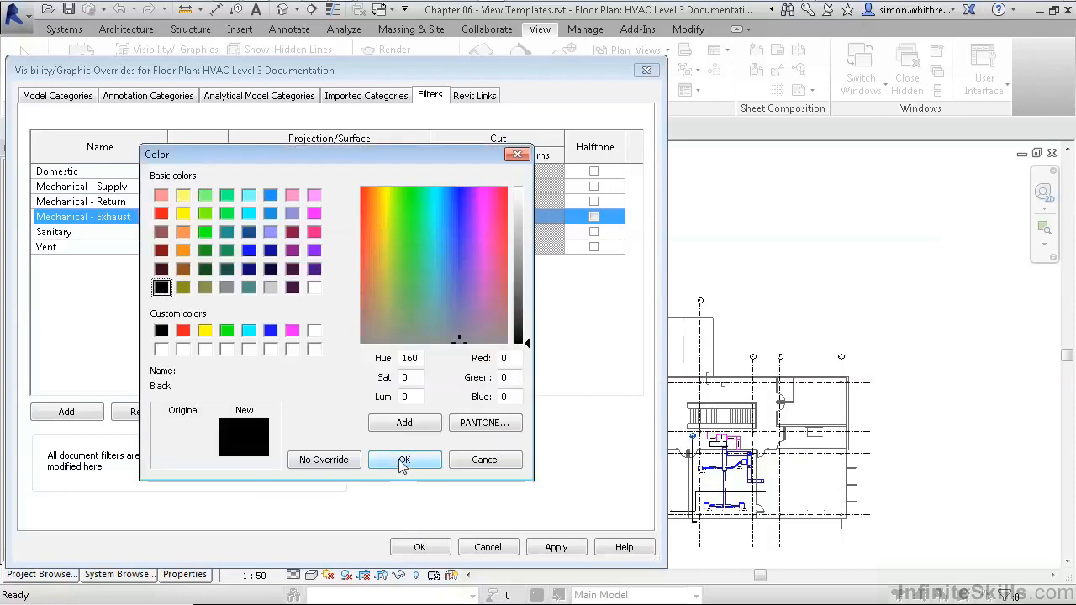
click(401, 460)
click(379, 377)
- Review the custom display settings of the Basic Office Building.rvt link, checking its model categories and the FloorPlan-Level3.dwg import layers
click(473, 98)
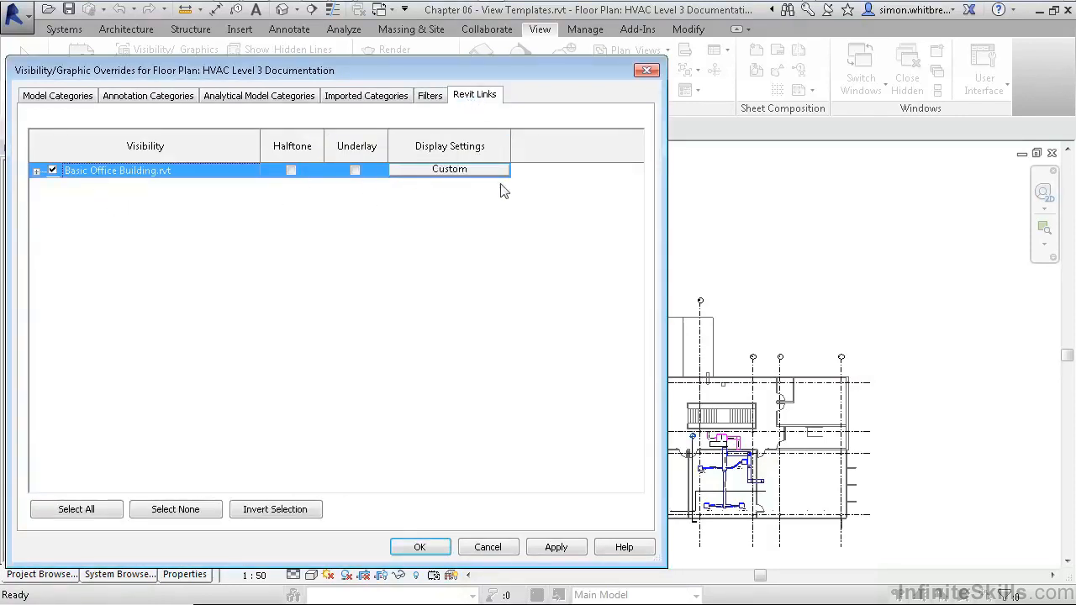
click(469, 172)
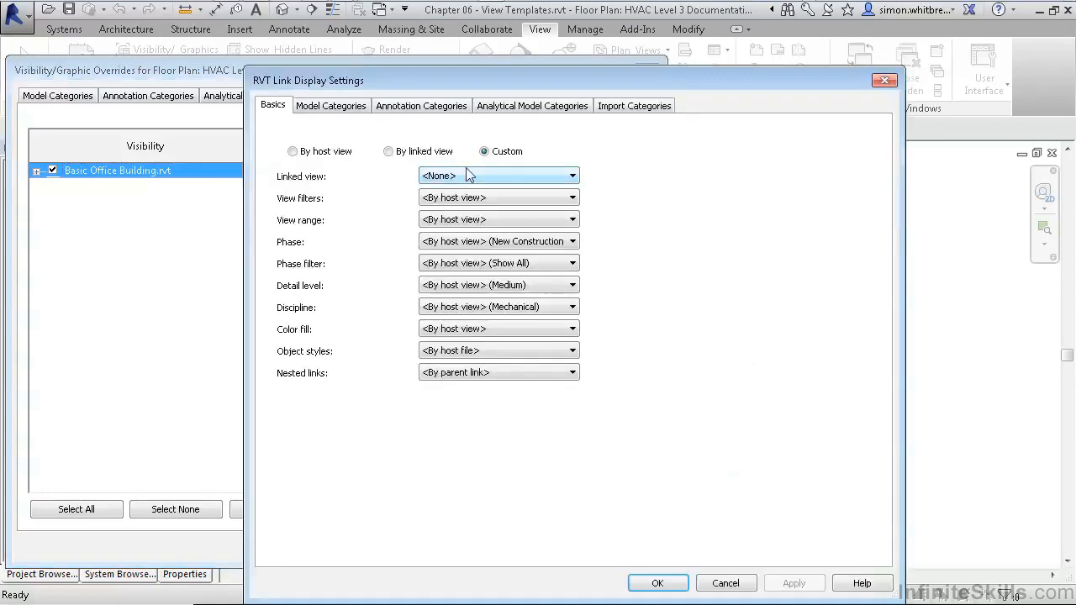
click(319, 112)
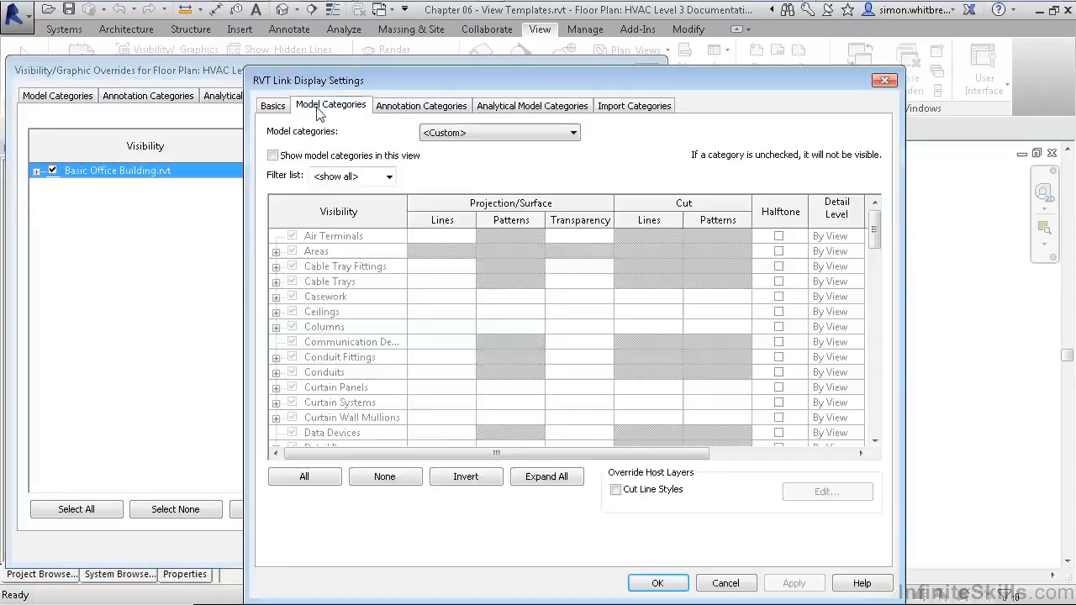
click(632, 110)
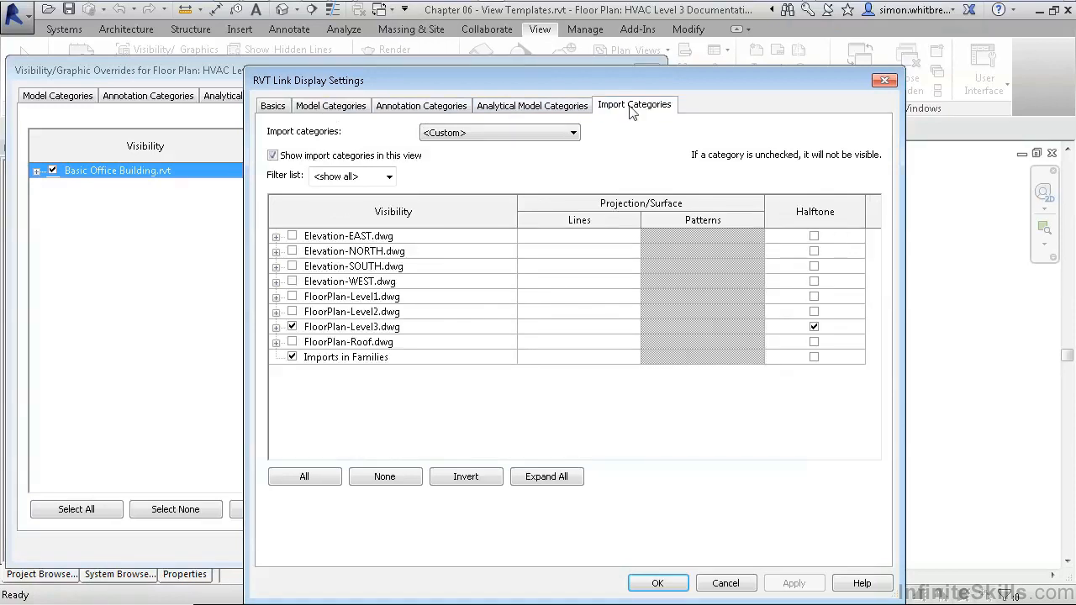
click(276, 327)
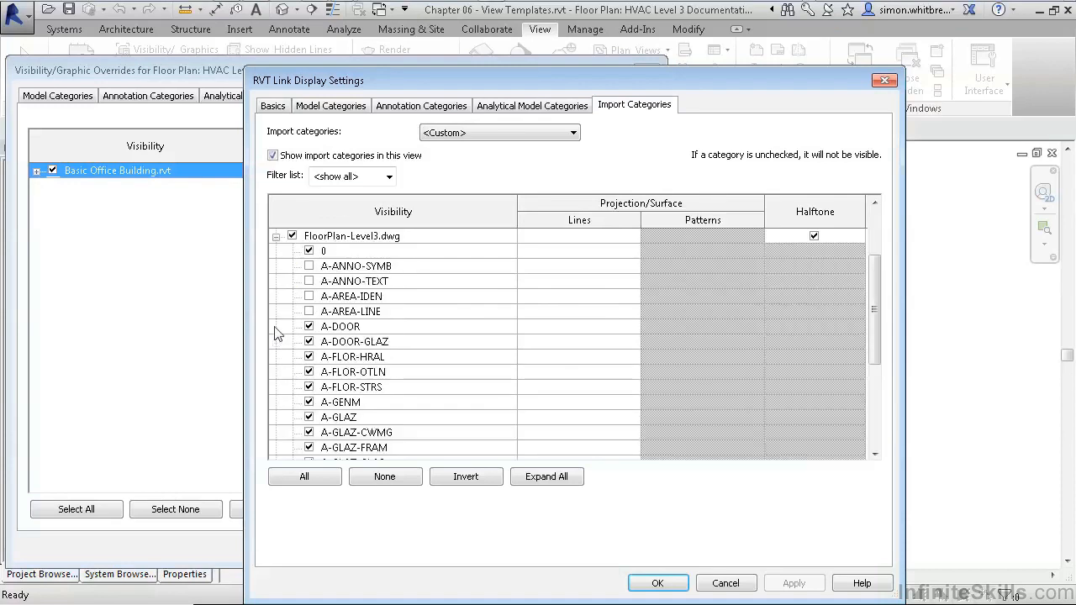
click(276, 237)
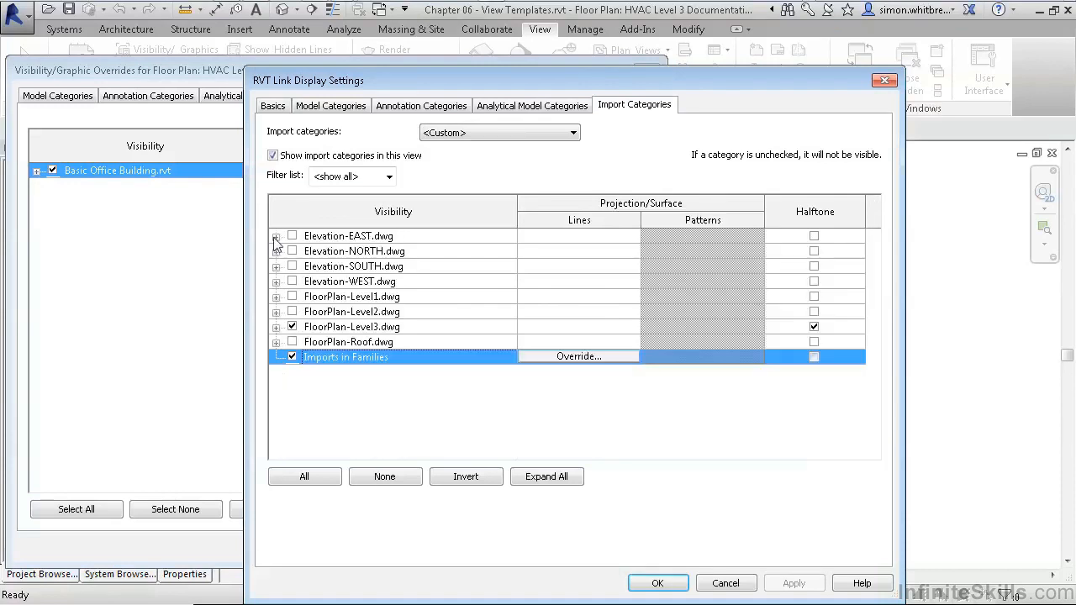
click(330, 105)
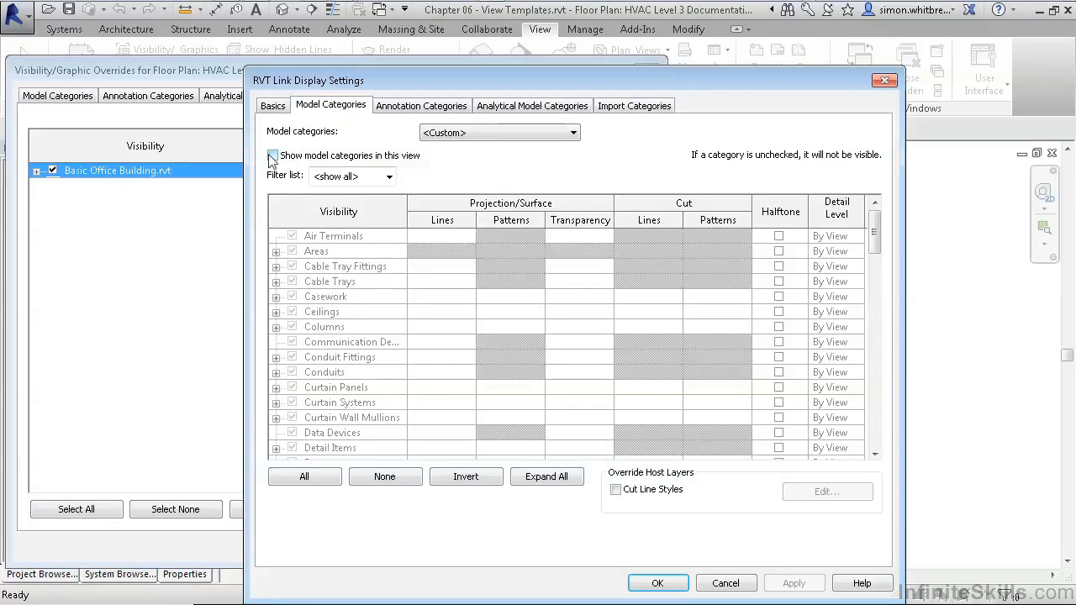
click(657, 582)
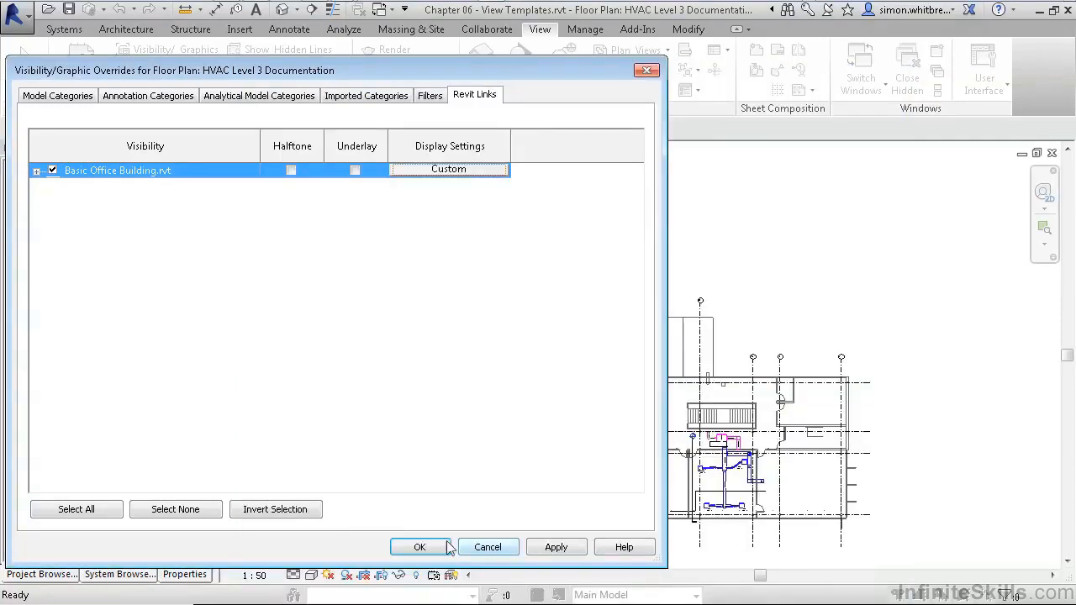
- Apply the view's graphic overrides and inspect the ductwork and air terminals in the floor plan
click(556, 547)
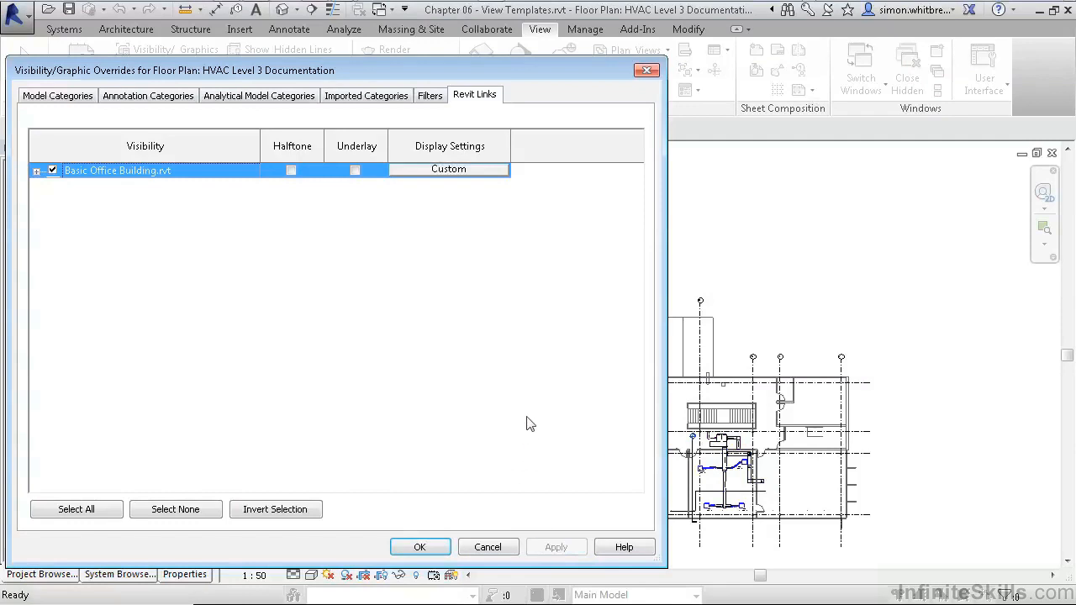
click(414, 547)
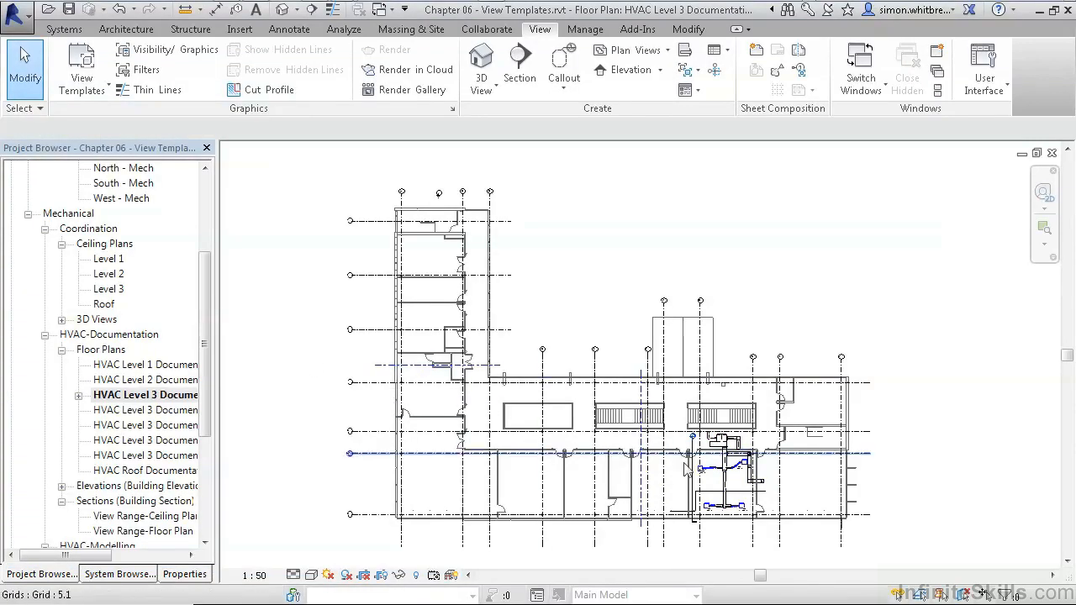
scroll(723, 511, up, 5)
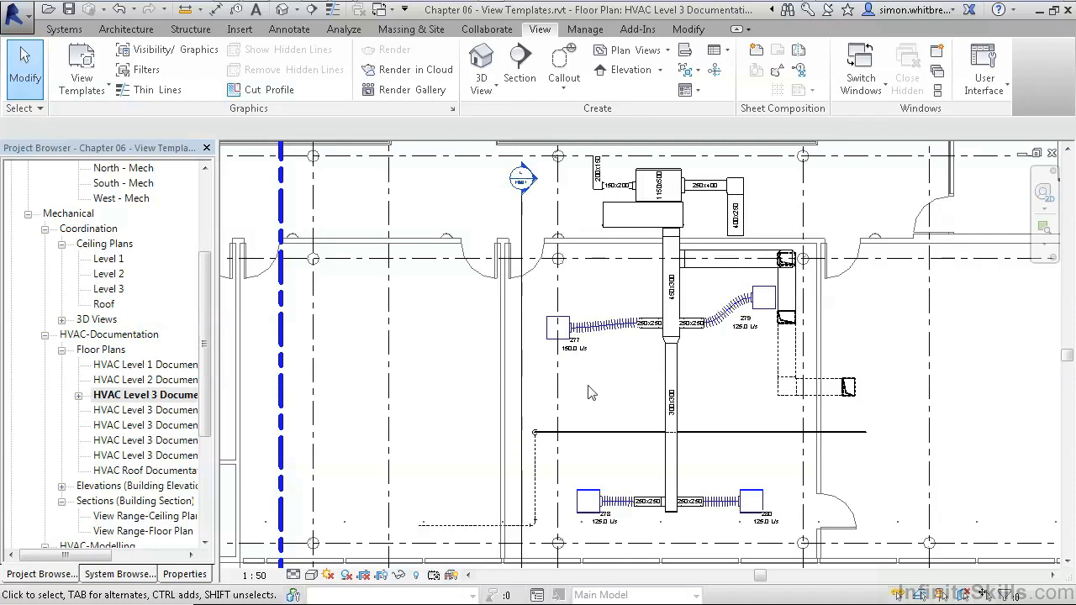
- Edit the Mechanical - Supply filter definition to include the Air Terminals category
click(168, 52)
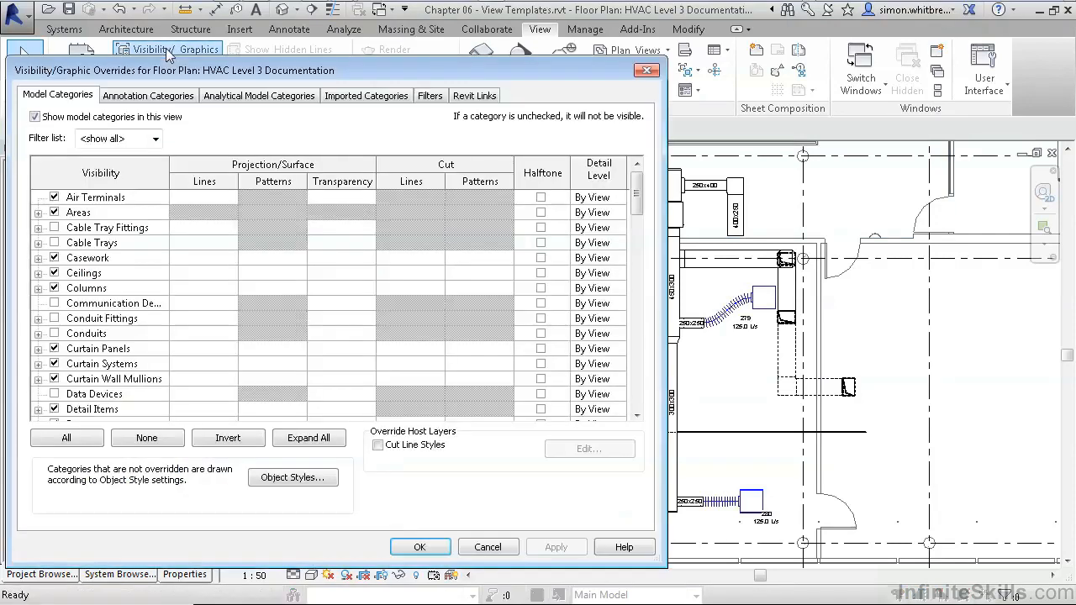
click(429, 98)
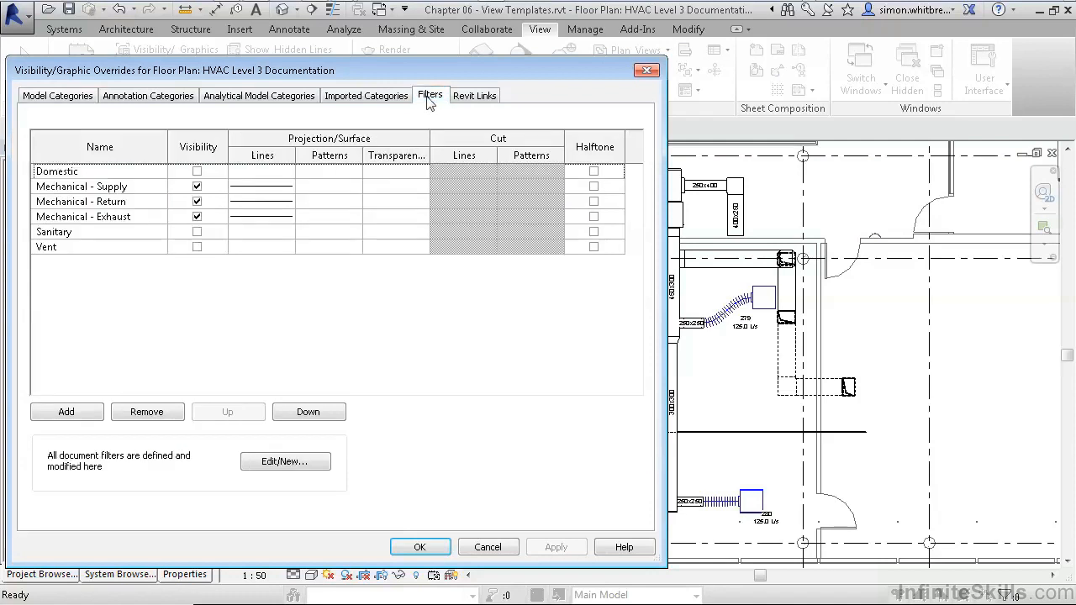
click(67, 193)
shift+click(67, 208)
click(68, 207)
click(65, 188)
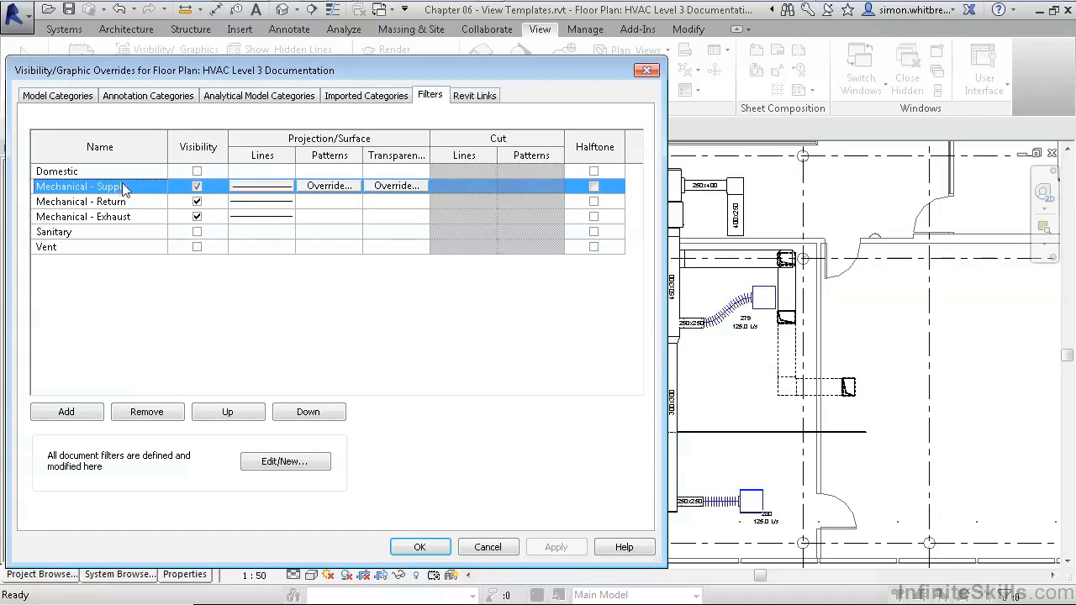
click(293, 468)
click(79, 199)
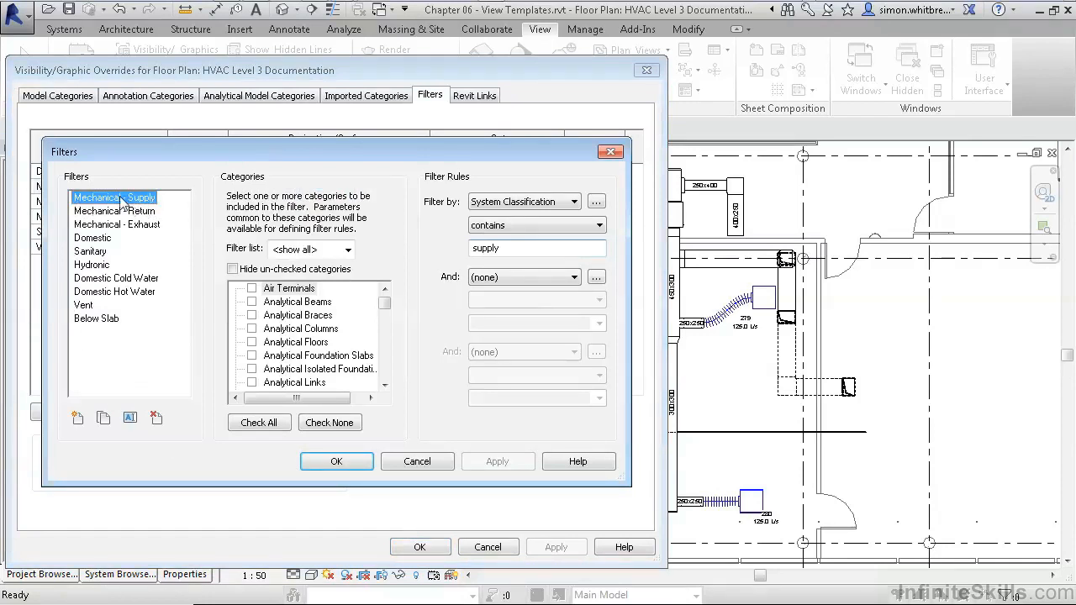
click(253, 291)
- Add the Flex Ducts category to the Mechanical - Supply filter and apply the filter changes
scroll(380, 352, down, 6)
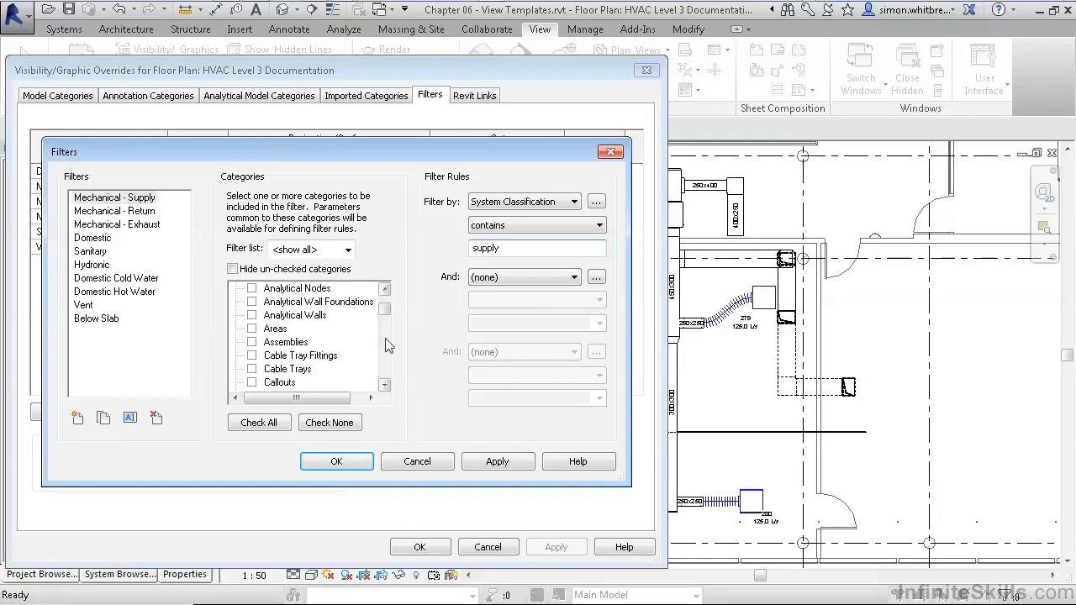
scroll(382, 360, down, 5)
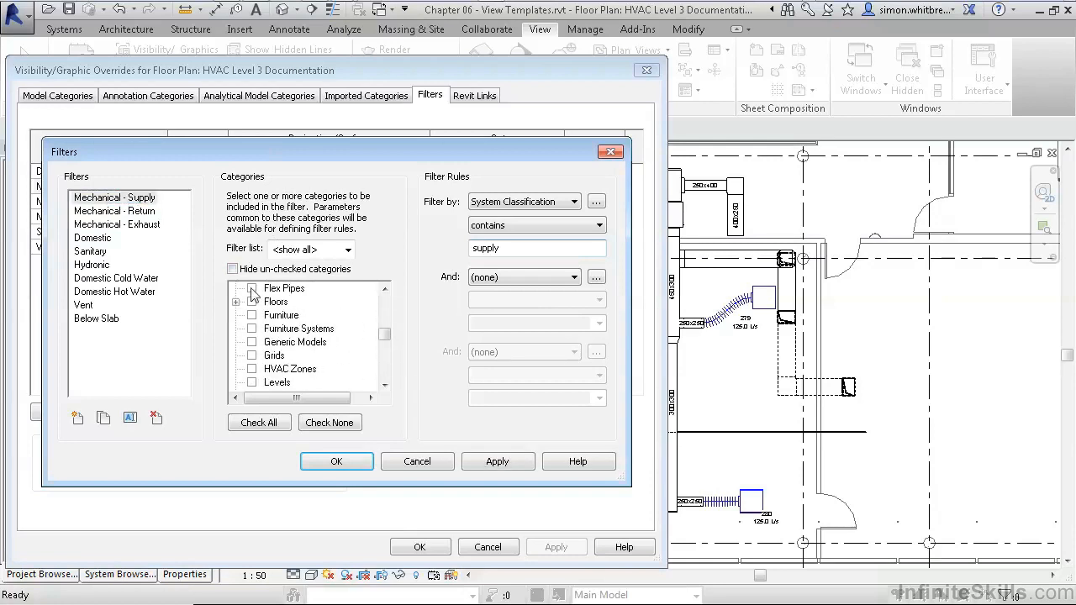
click(384, 288)
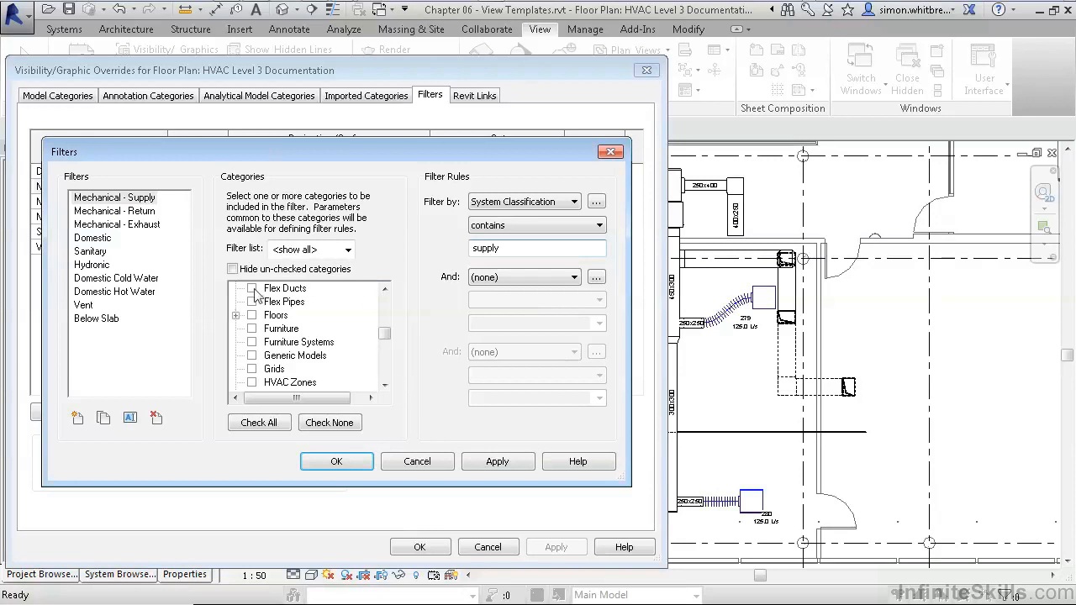
click(252, 289)
click(497, 461)
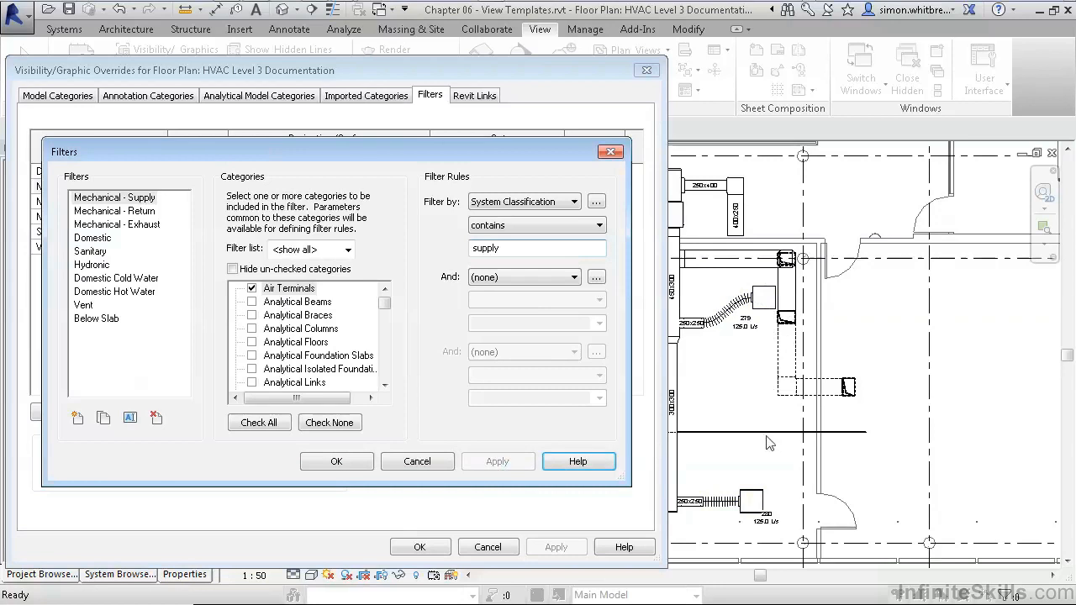
- Include the Flex Ducts category in the Mechanical - Return filter
click(99, 203)
click(128, 212)
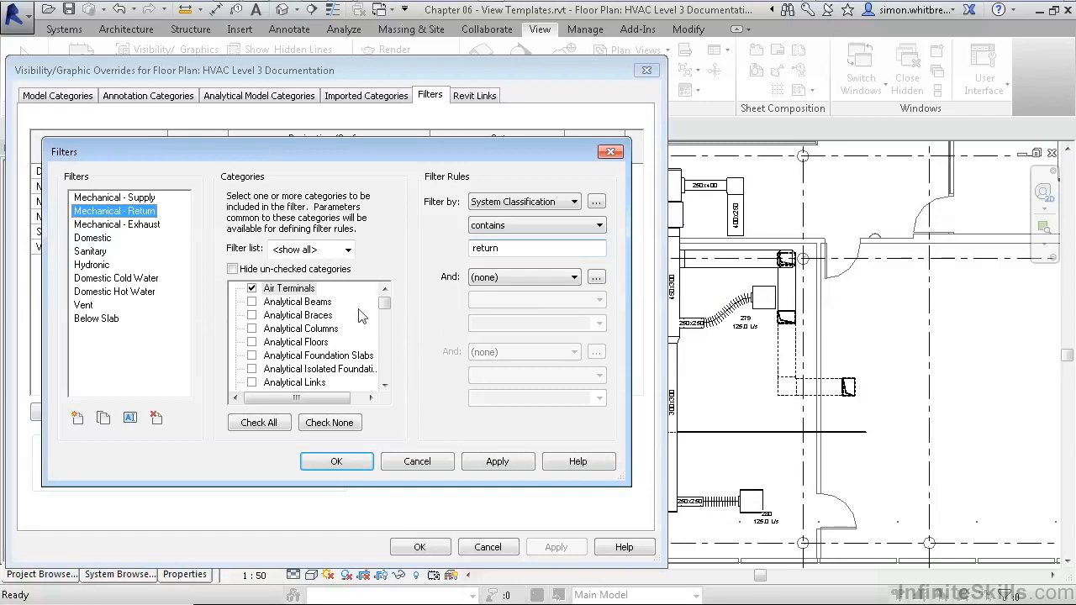
drag(384, 304, 384, 333)
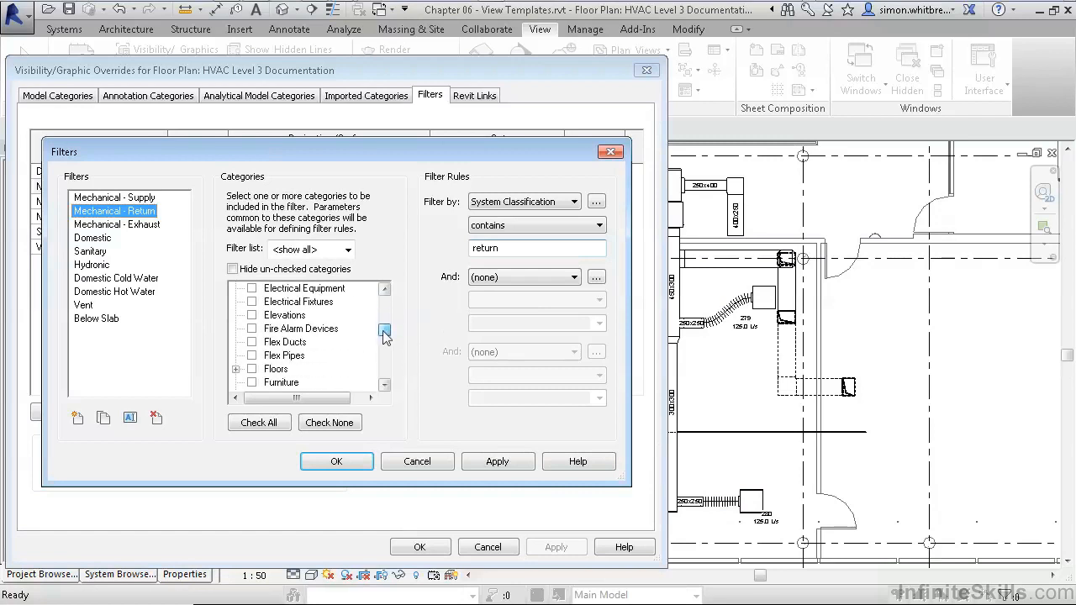
click(251, 342)
- Include Flex Ducts in the Mechanical - Exhaust filter, and accept the filter definitions and the view's graphic overrides
click(97, 227)
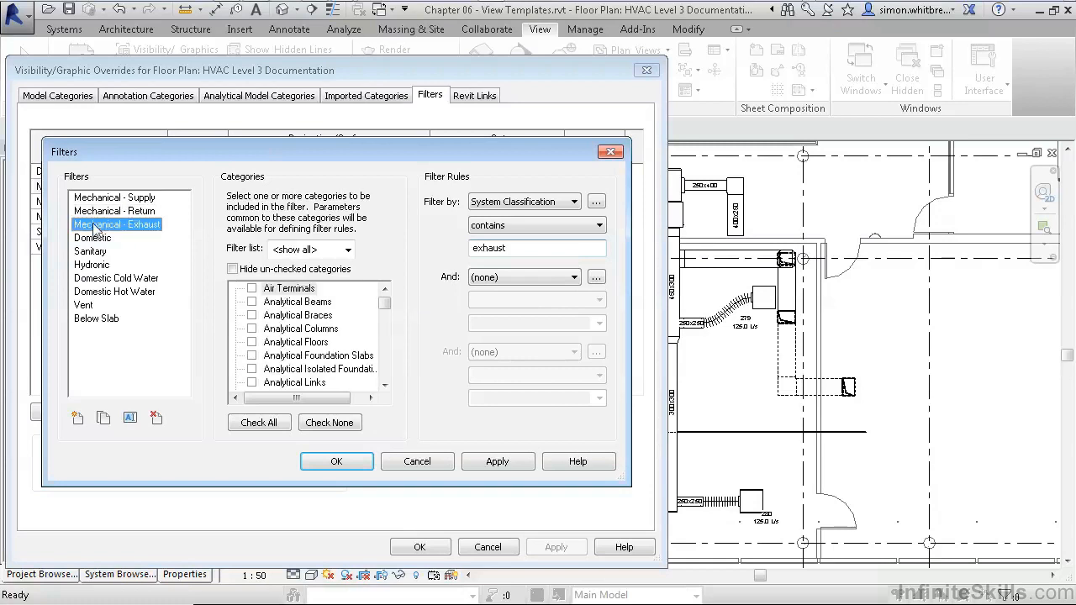
drag(385, 302, 386, 333)
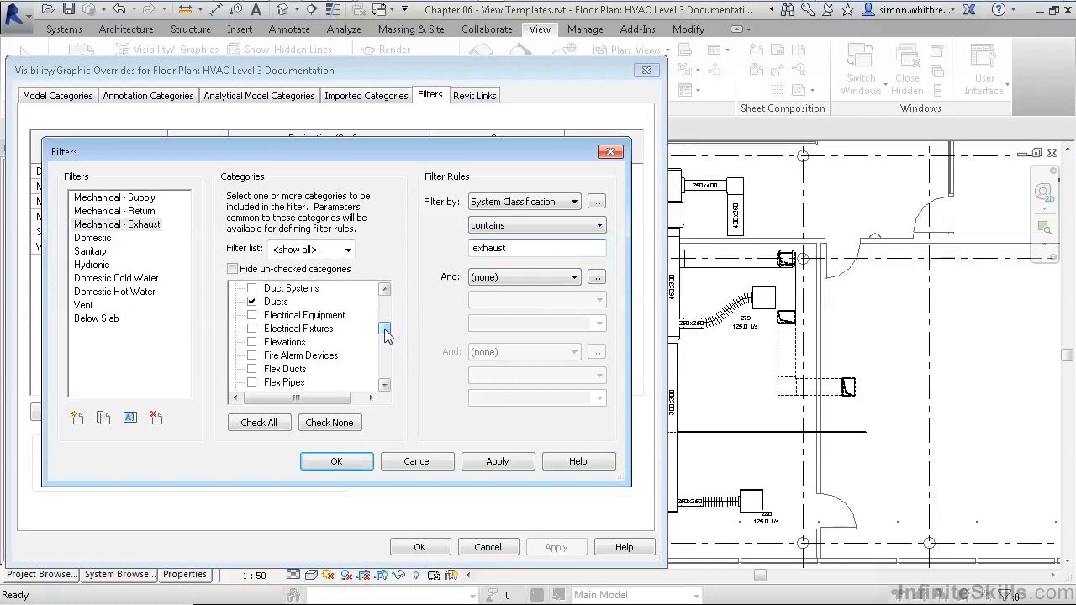
click(252, 369)
click(327, 464)
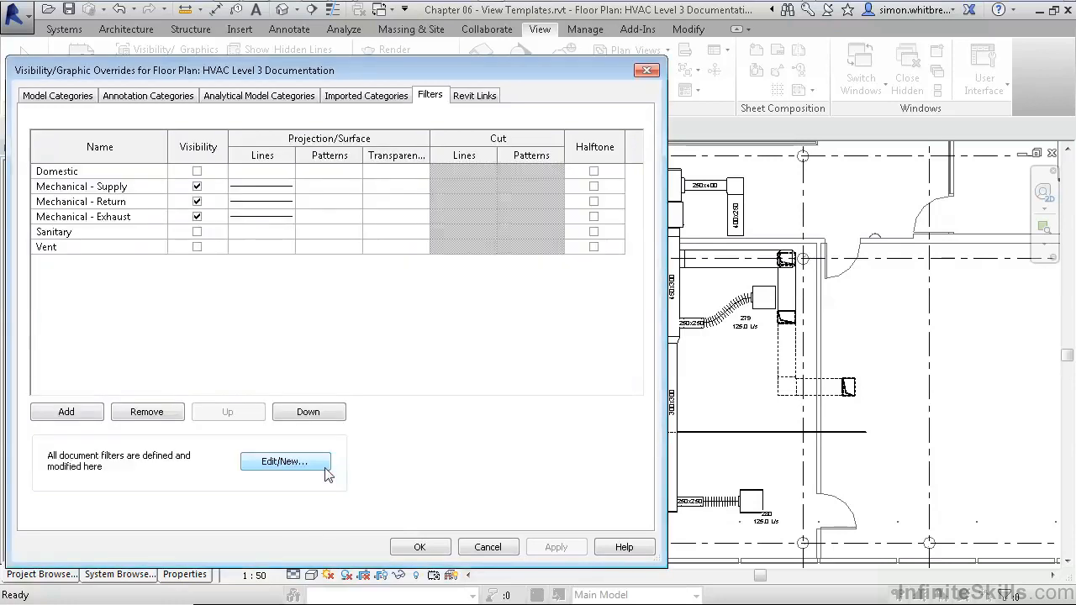
click(420, 547)
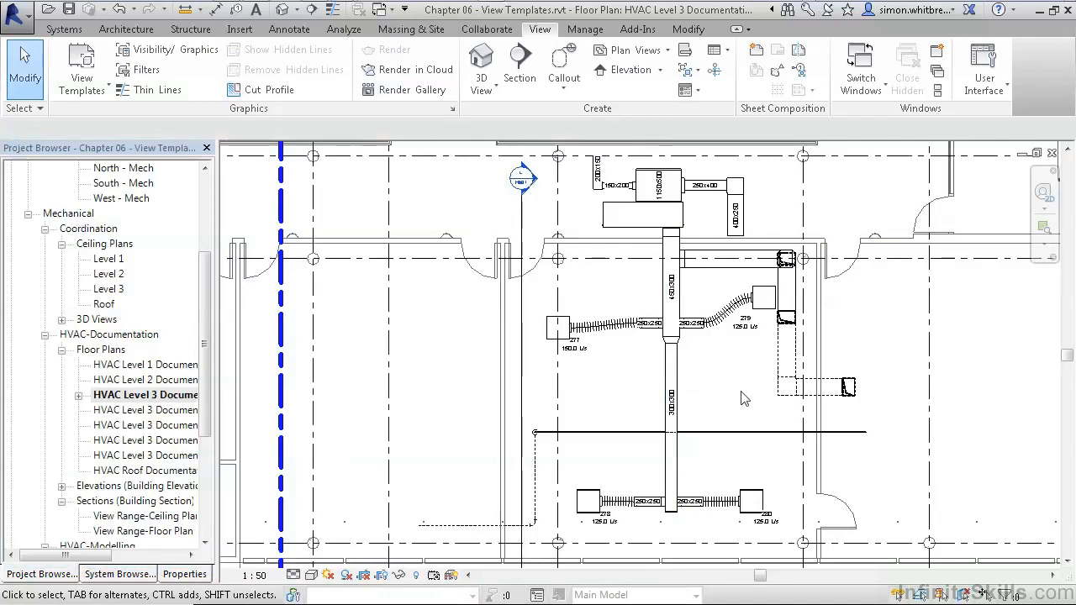
- Create a view template named HVAC Generic Documentation from the HVAC Level 3 Documentation view, excluding the V/G Overrides RVT Links parameter
scroll(754, 403, down, 2)
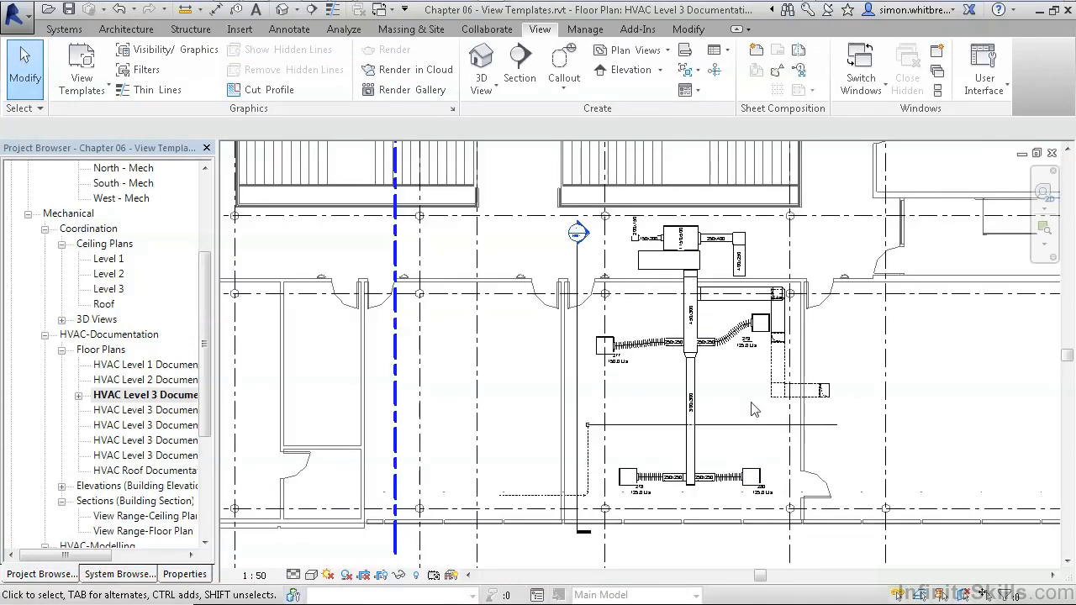
scroll(753, 409, down, 2)
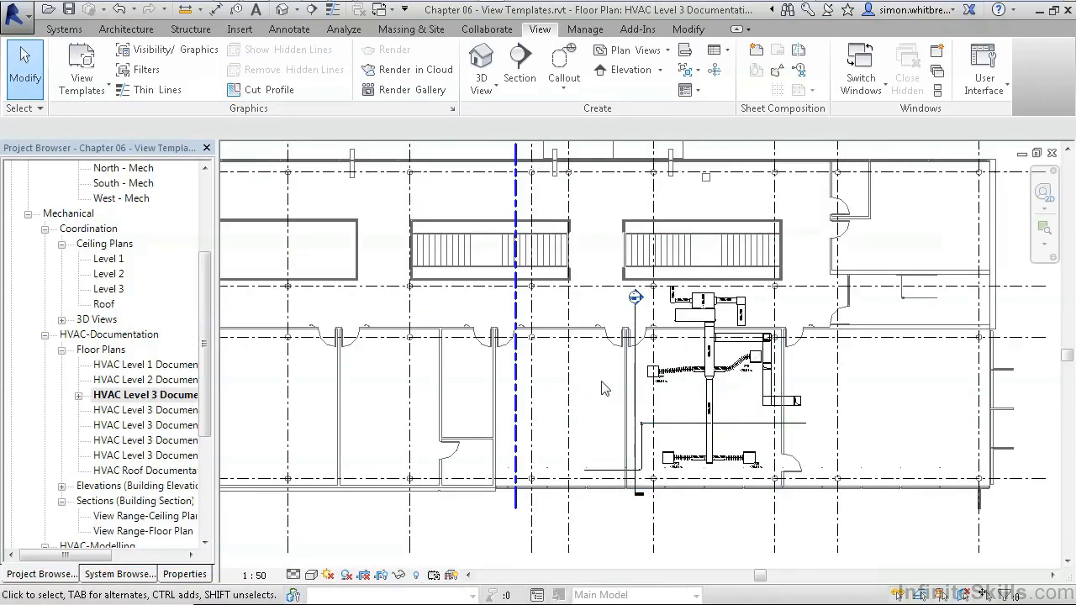
scroll(602, 389, up, 1)
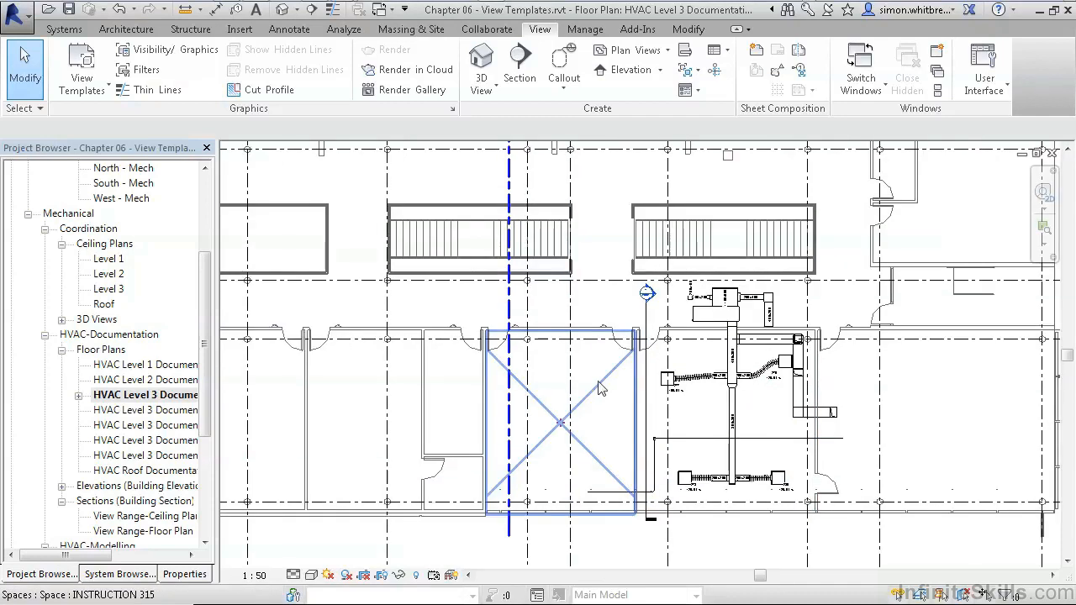
click(135, 399)
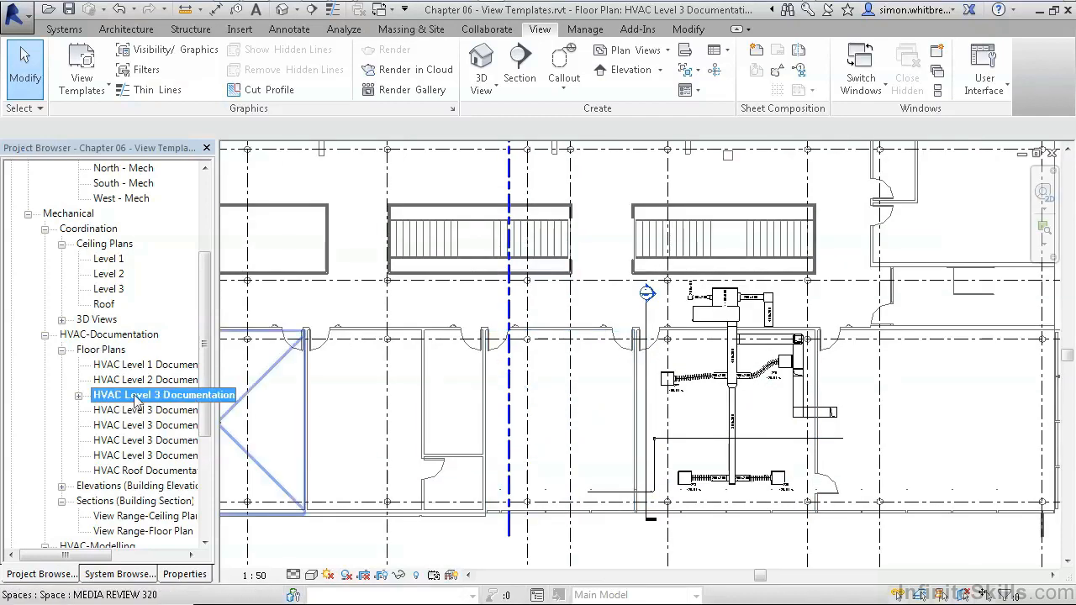
right_click(123, 402)
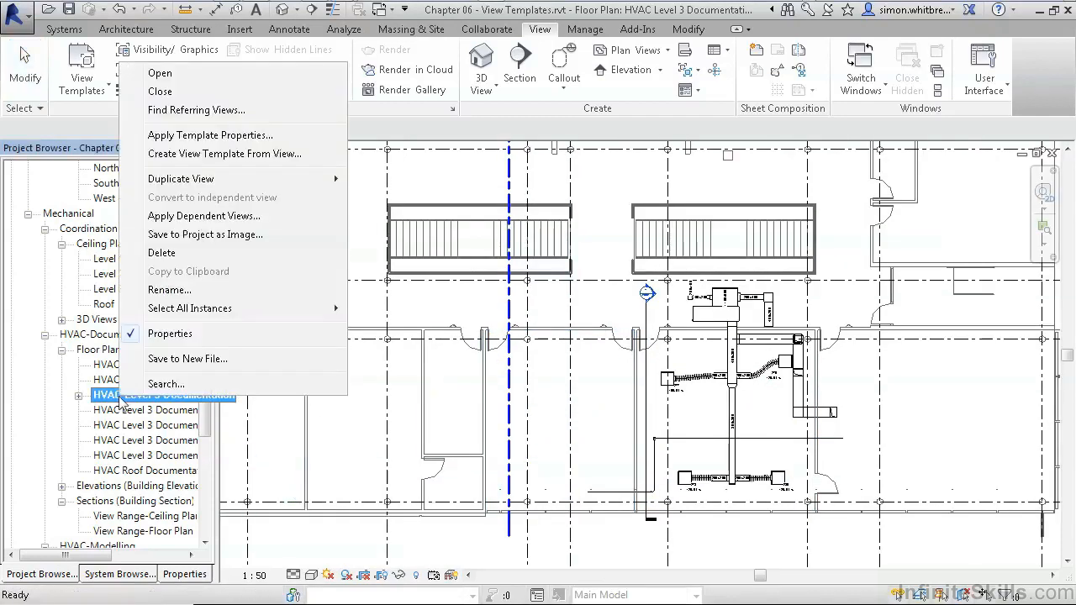
click(321, 160)
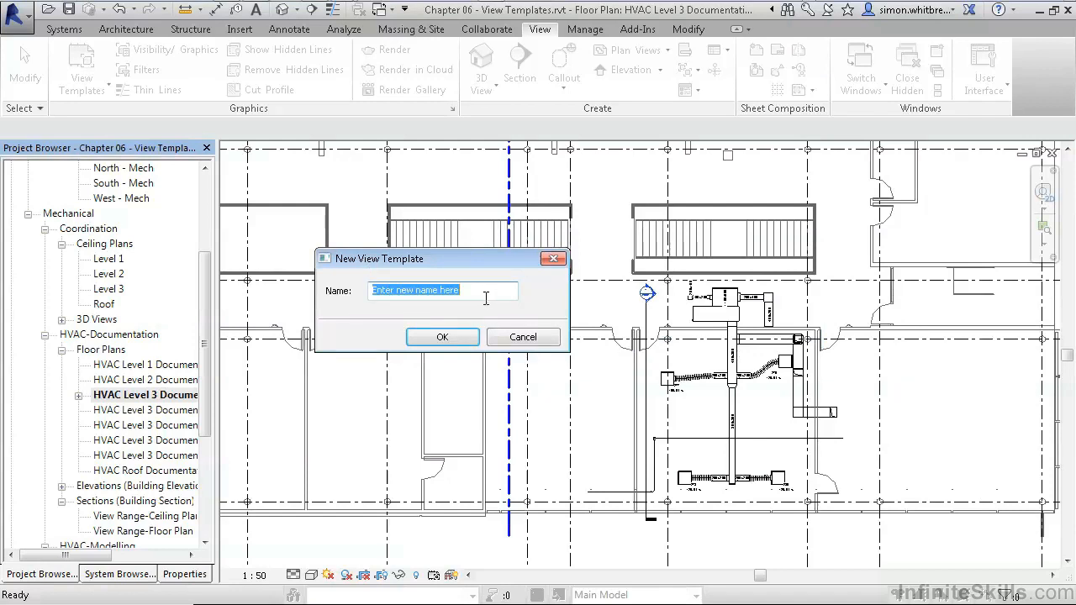
text(HVAC Ge)
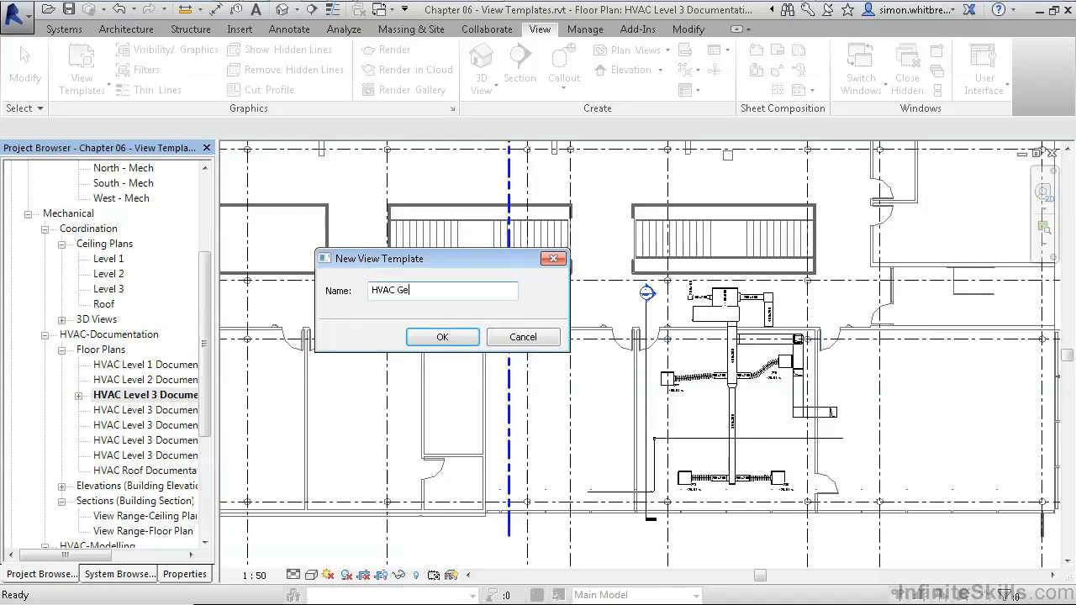
text(neric Documentation)
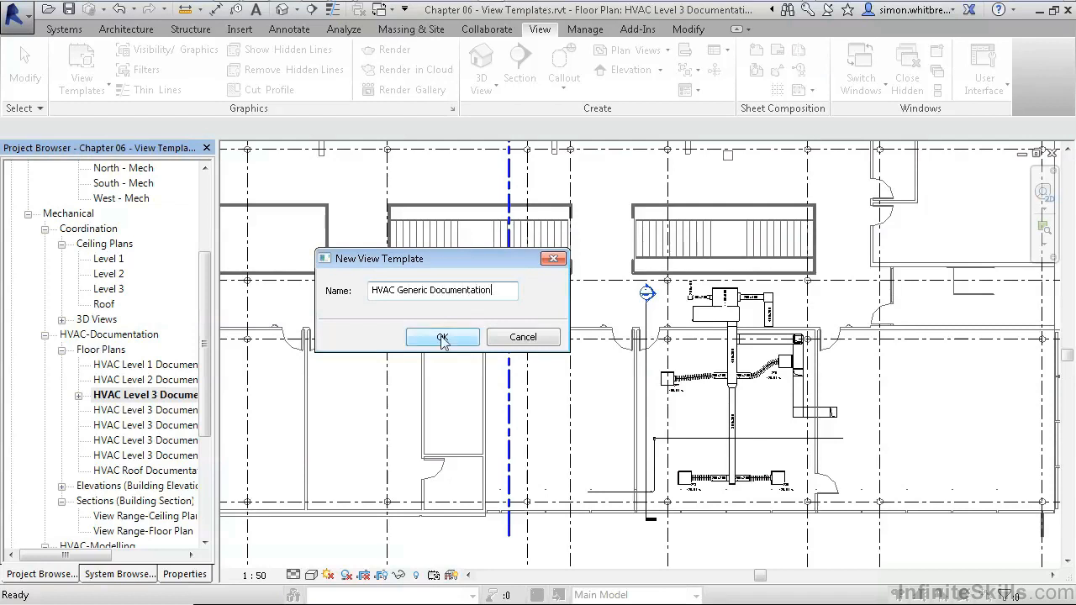
click(442, 337)
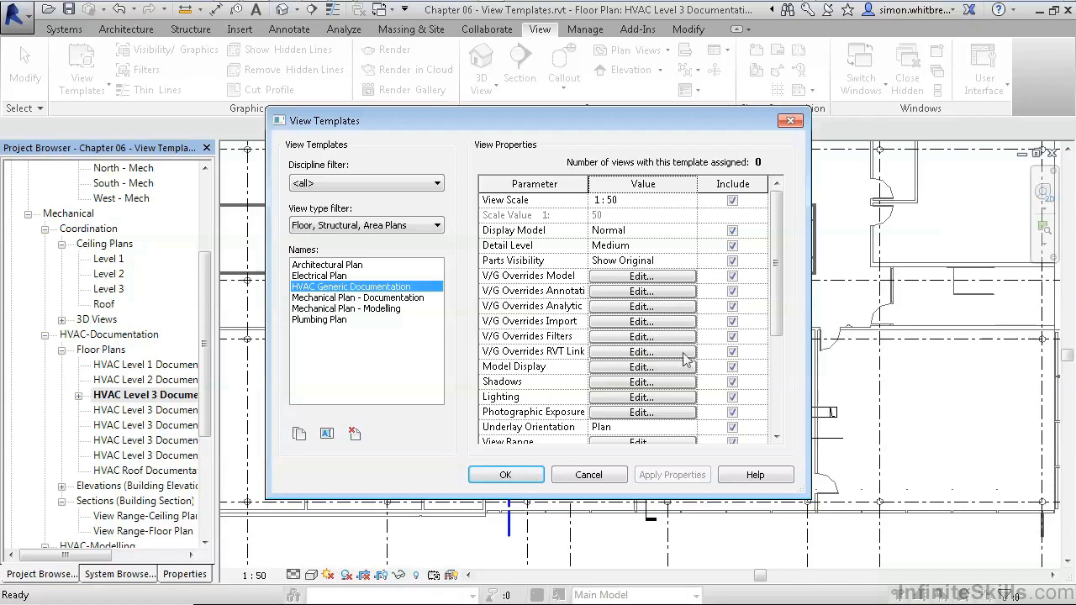
click(732, 354)
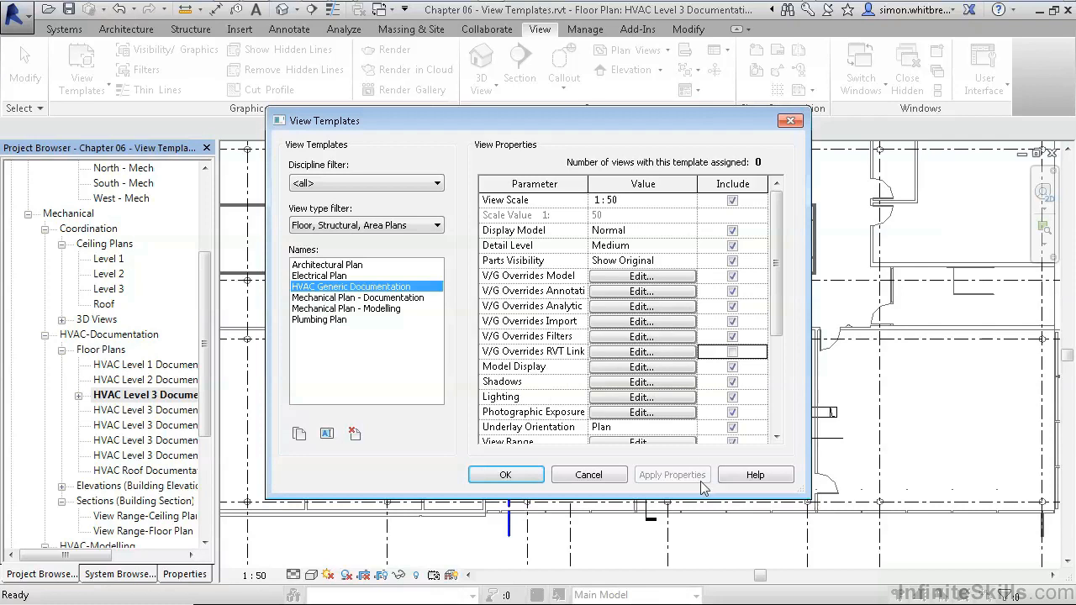
click(483, 477)
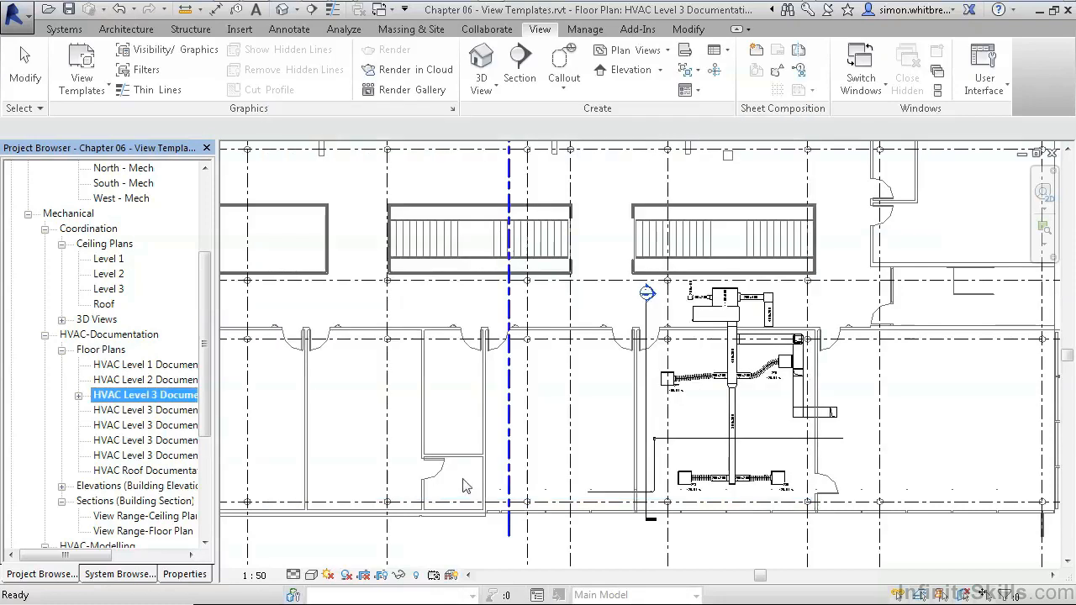
- Assign the HVAC Generic Documentation view template to the HVAC Level 3 Documentation floor plan
click(175, 578)
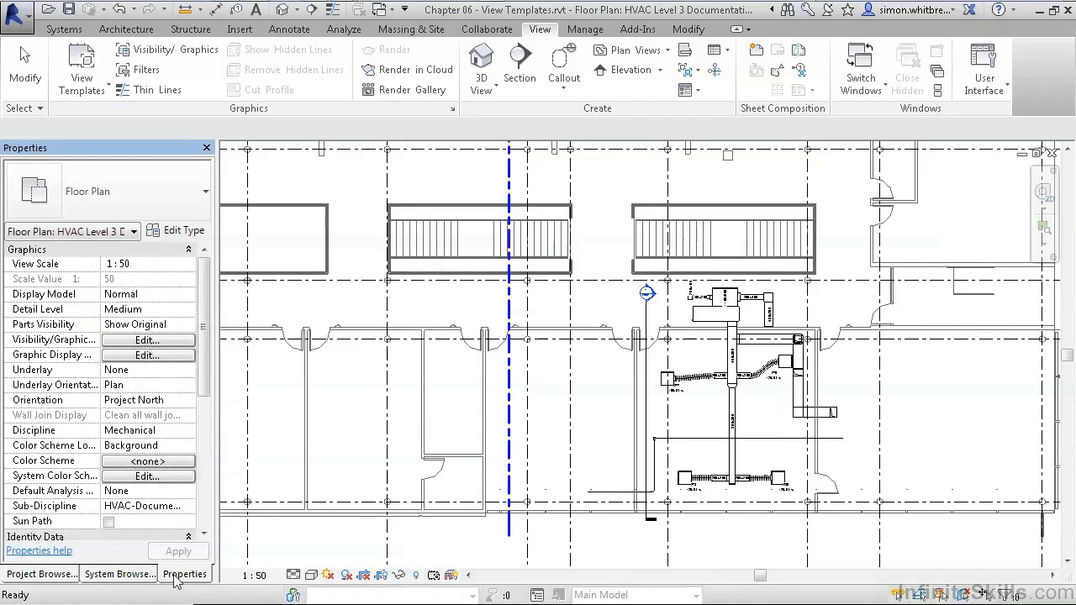
drag(208, 333, 206, 377)
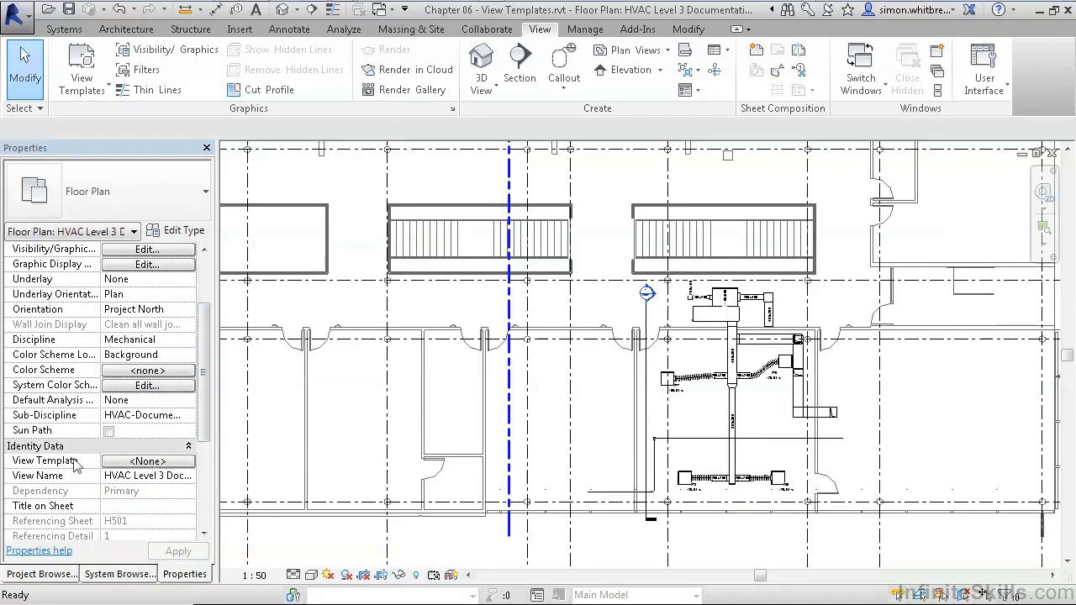
click(177, 465)
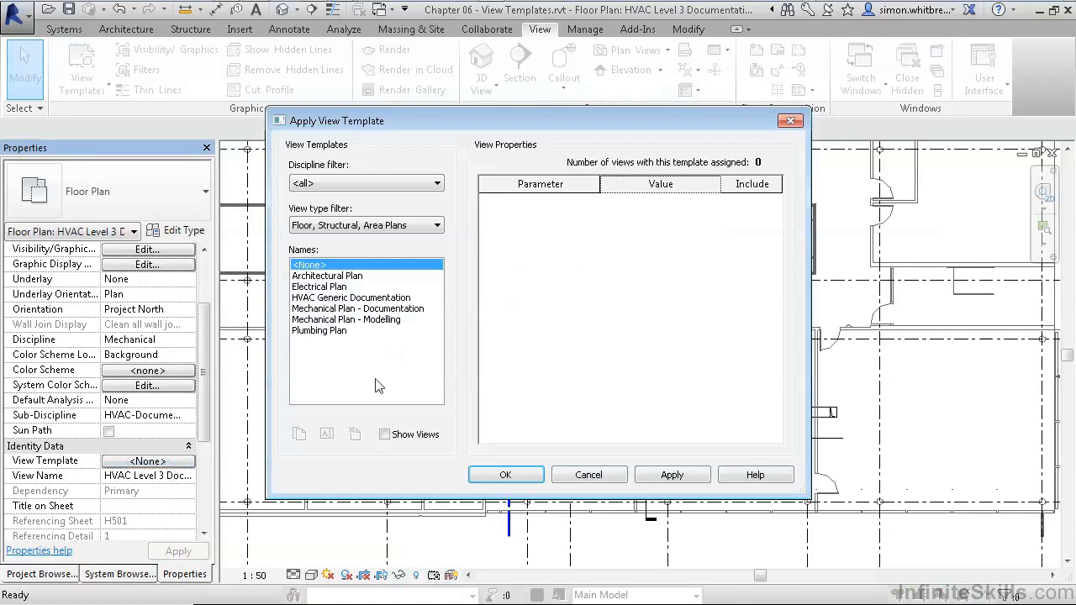
click(332, 298)
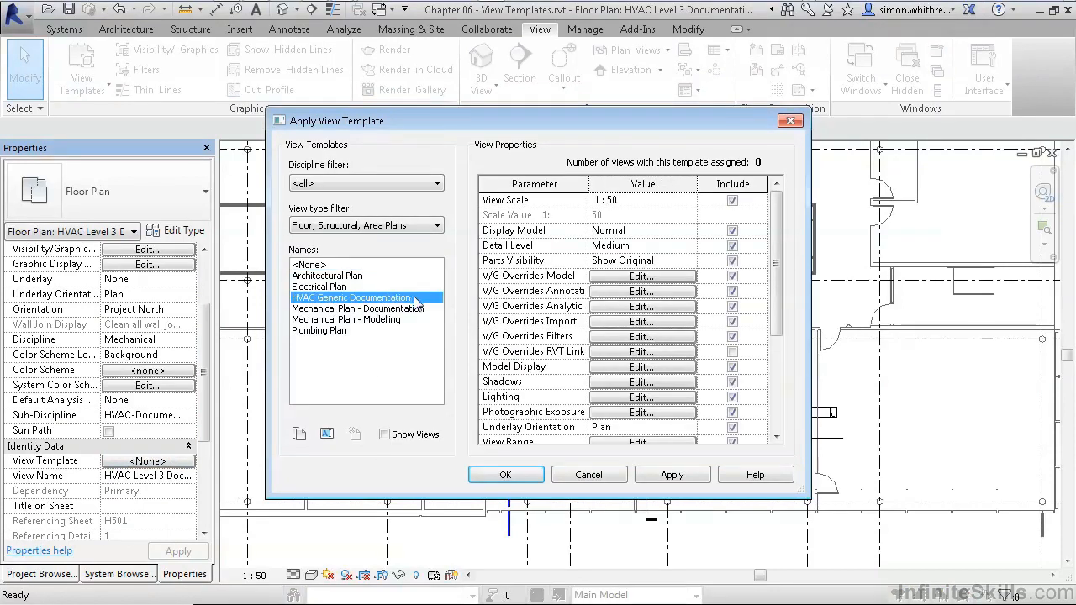
click(664, 476)
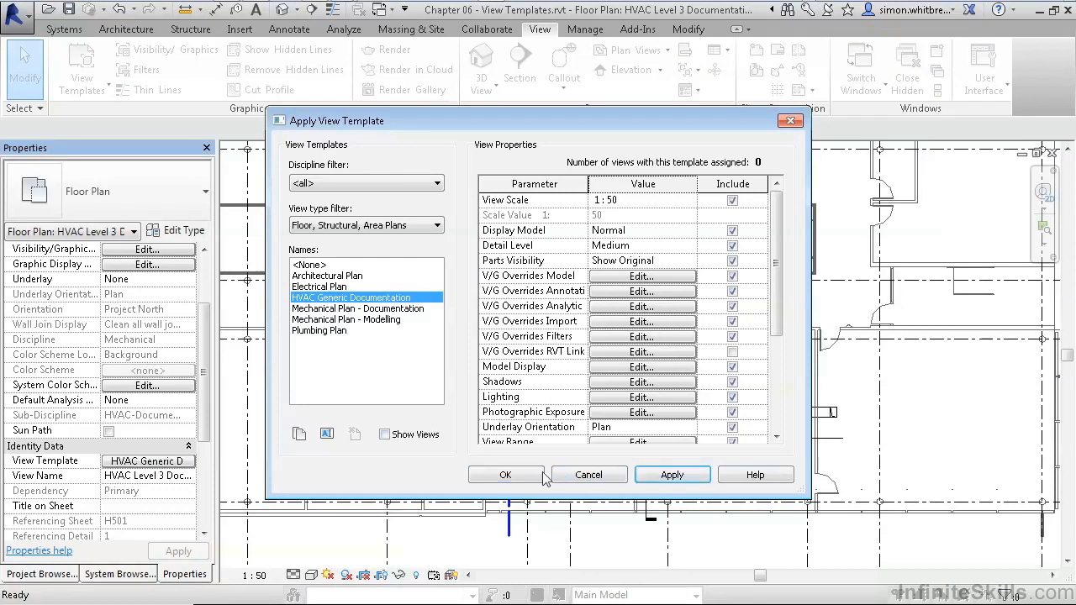
click(504, 476)
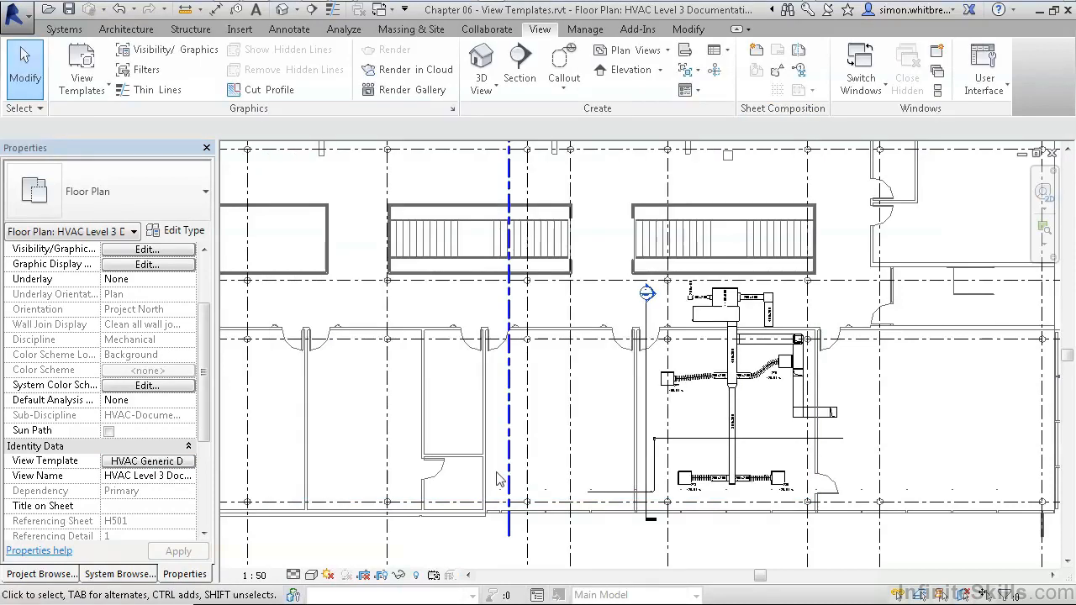
- Check which scale, detail level and visual style options are available in the templated floor plan view
click(261, 578)
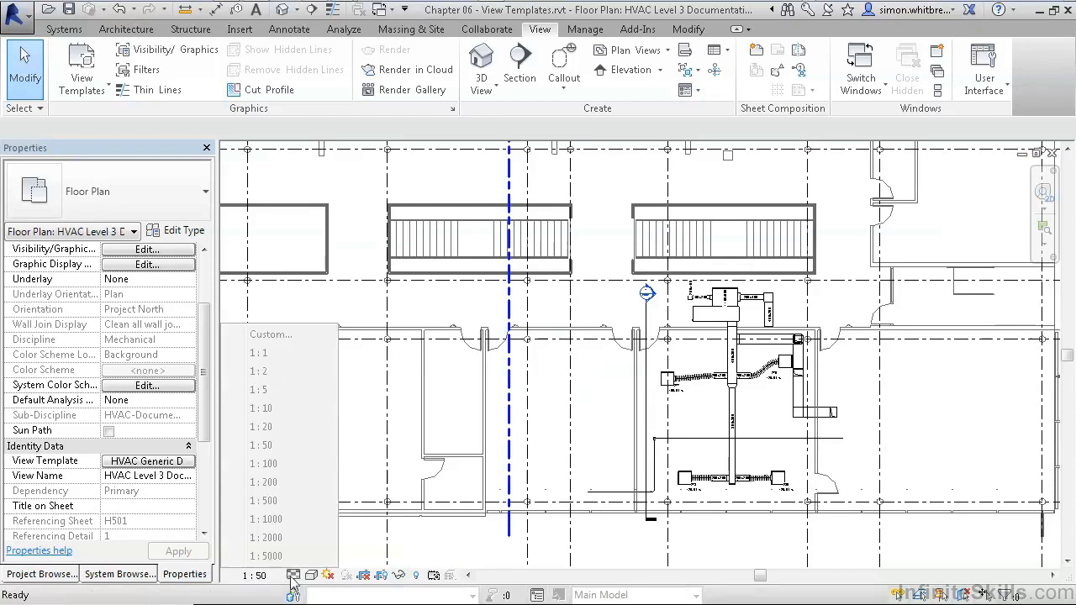
click(293, 577)
click(311, 576)
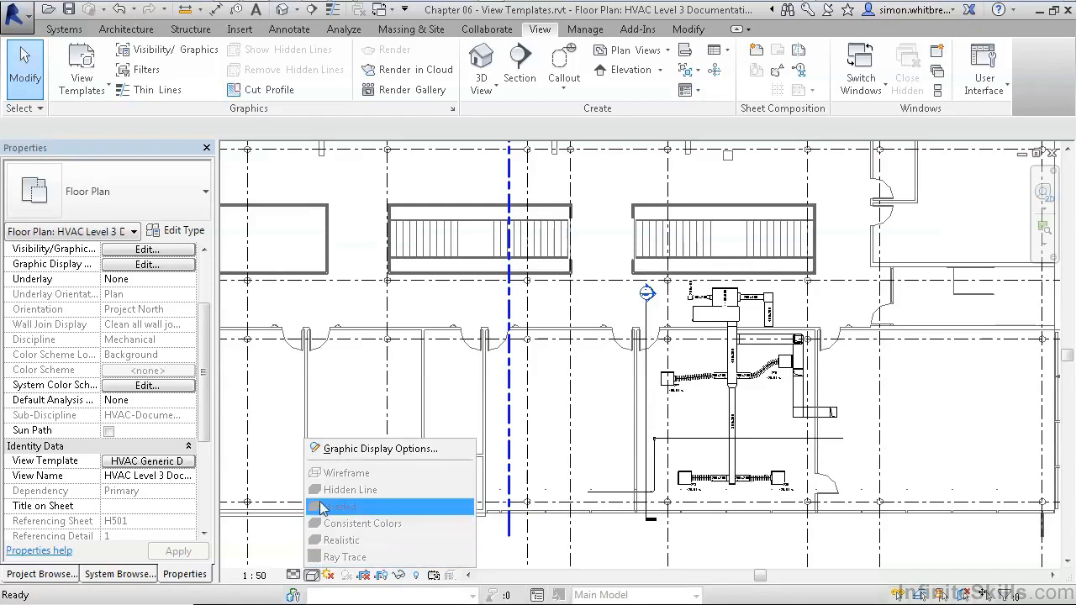
click(292, 576)
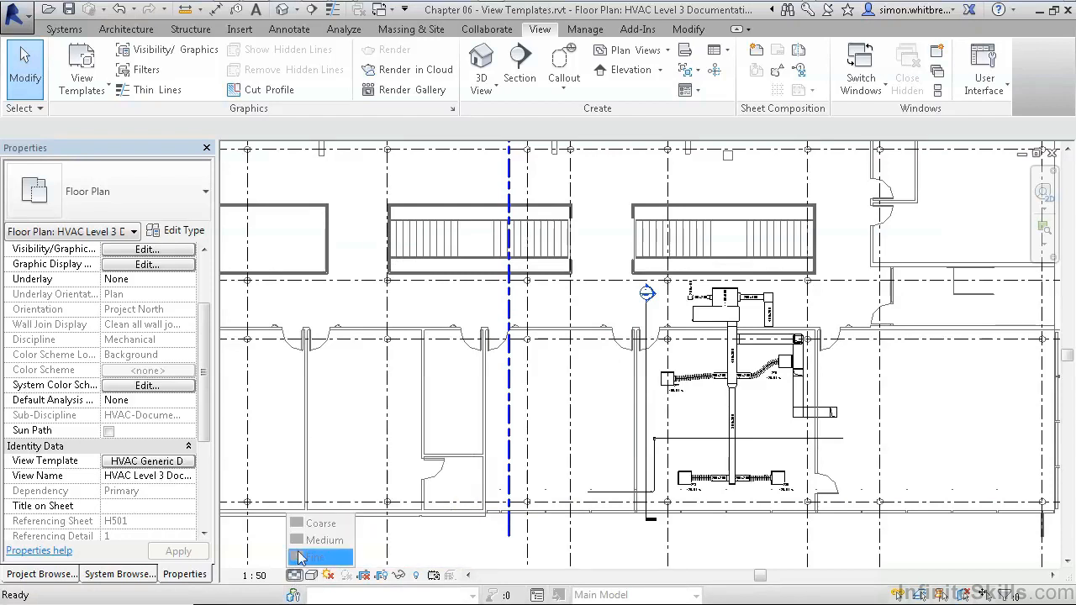
click(254, 576)
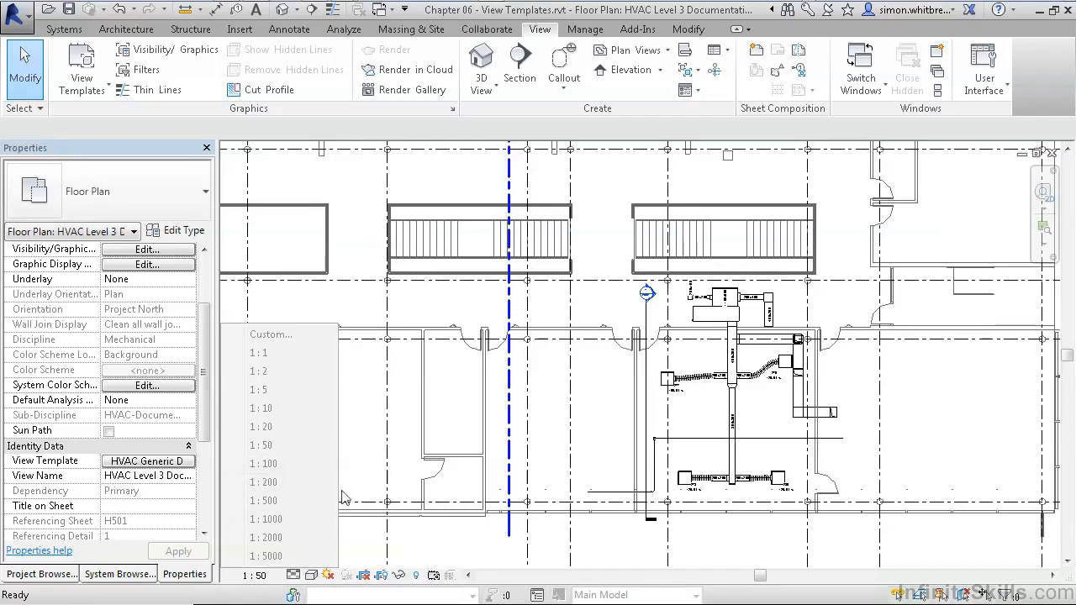
click(441, 531)
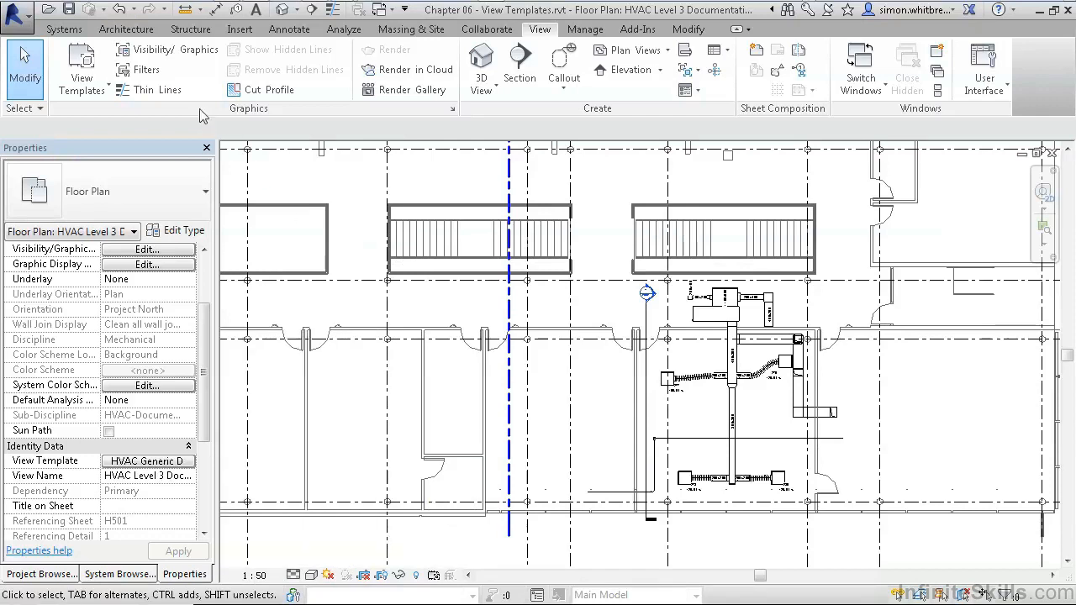
- Check whether the model category, annotation category and filter overrides of the HVAC Level 3 Documentation plan can still be edited
click(171, 62)
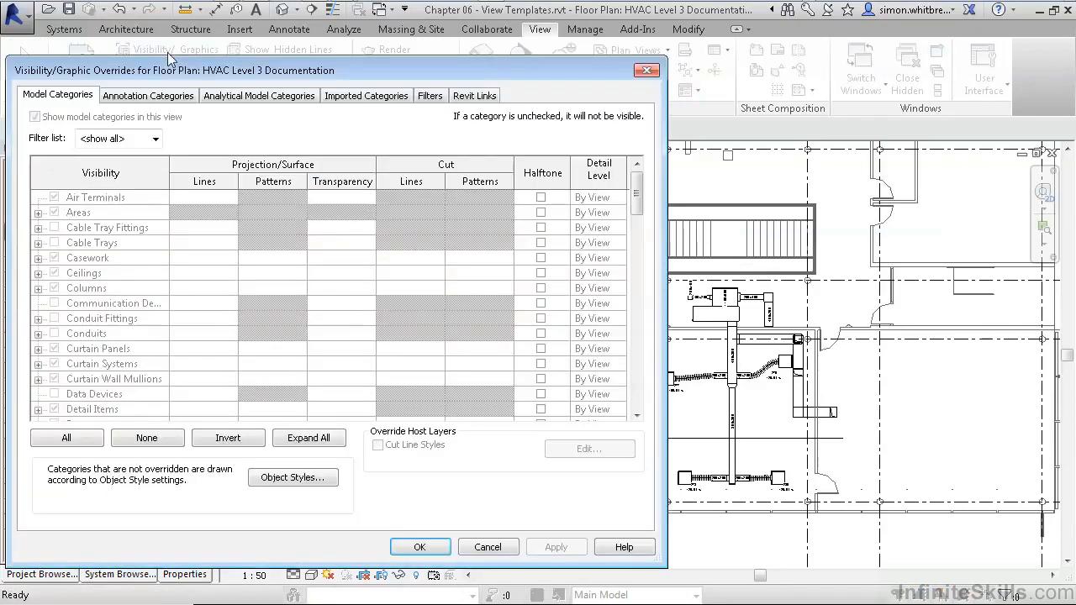
click(78, 350)
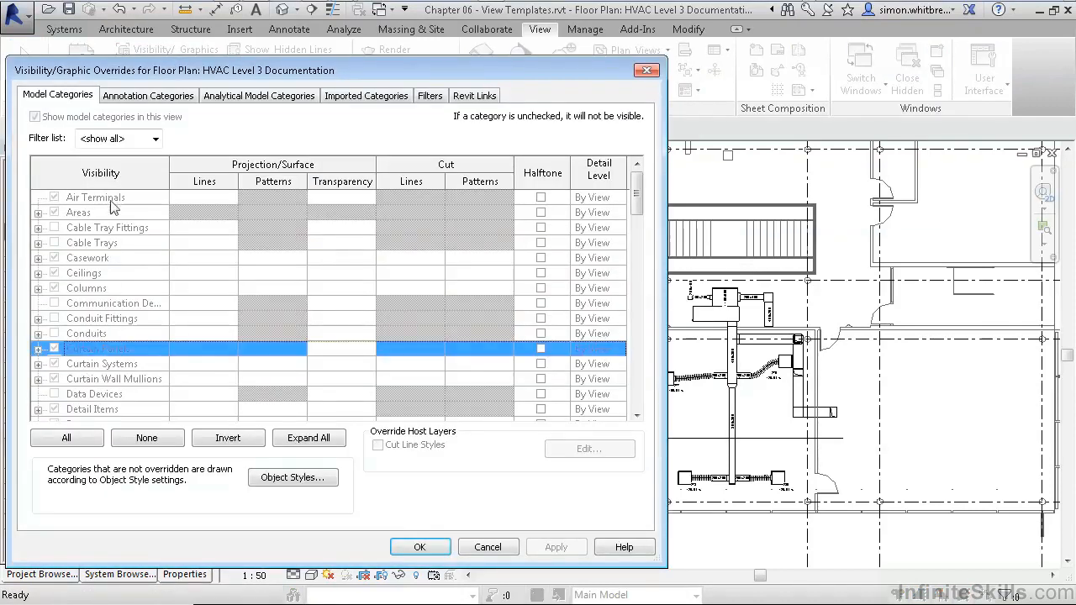
click(125, 95)
click(131, 273)
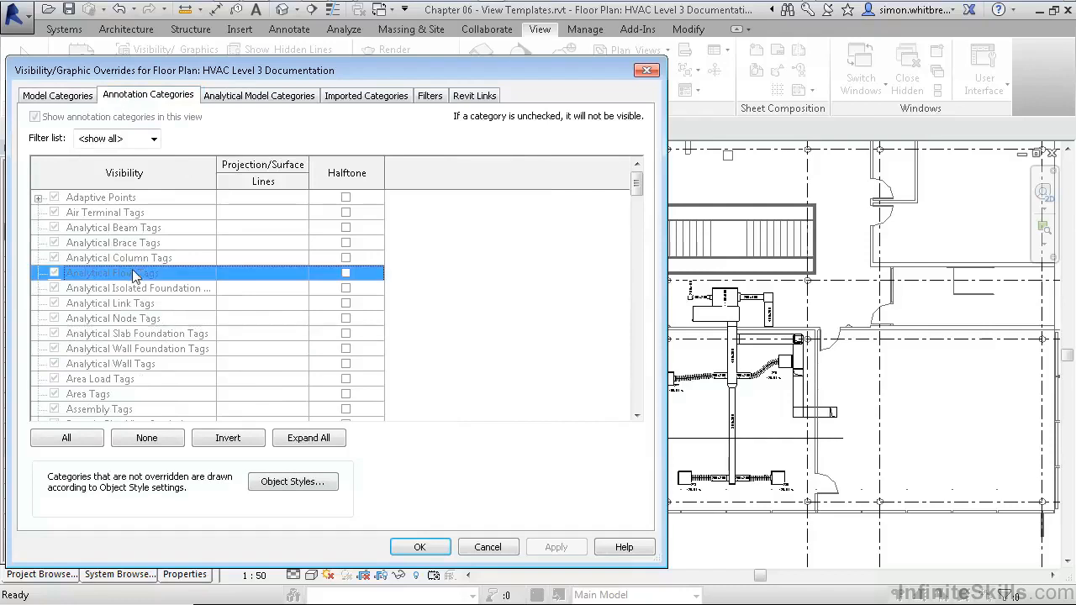
click(429, 95)
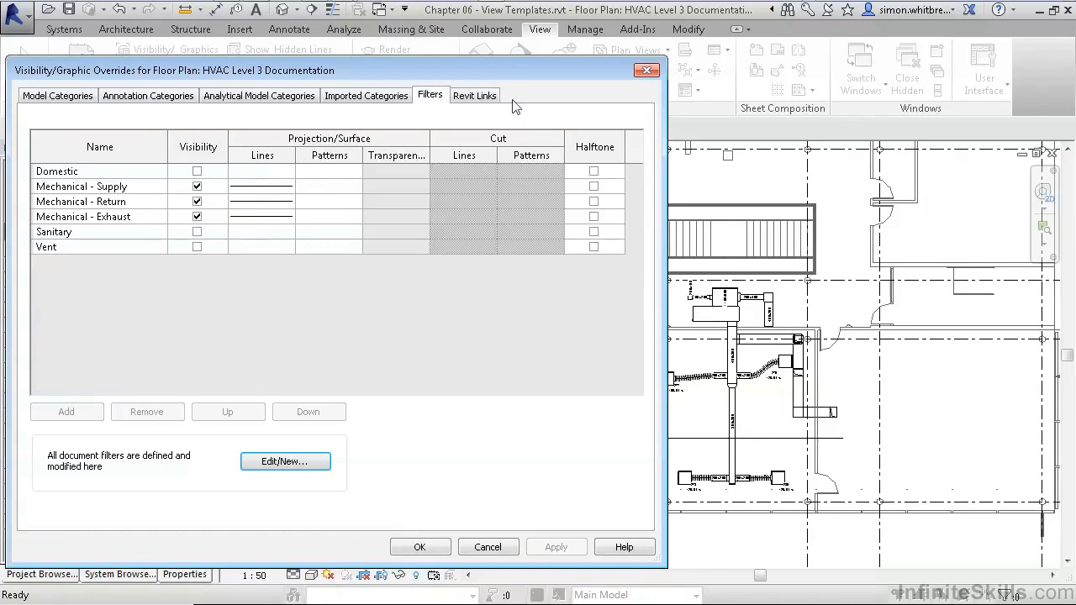
- Inspect the custom display settings of the Basic Office Building.rvt link, including the FloorPlan-Level3.dwg import category, and close the overrides
click(475, 96)
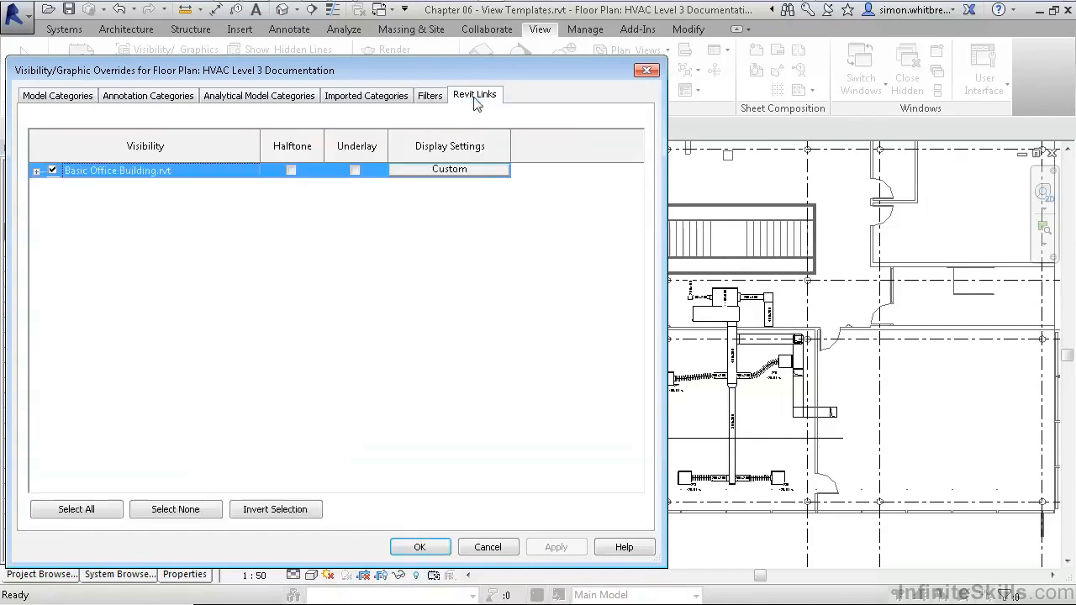
click(445, 172)
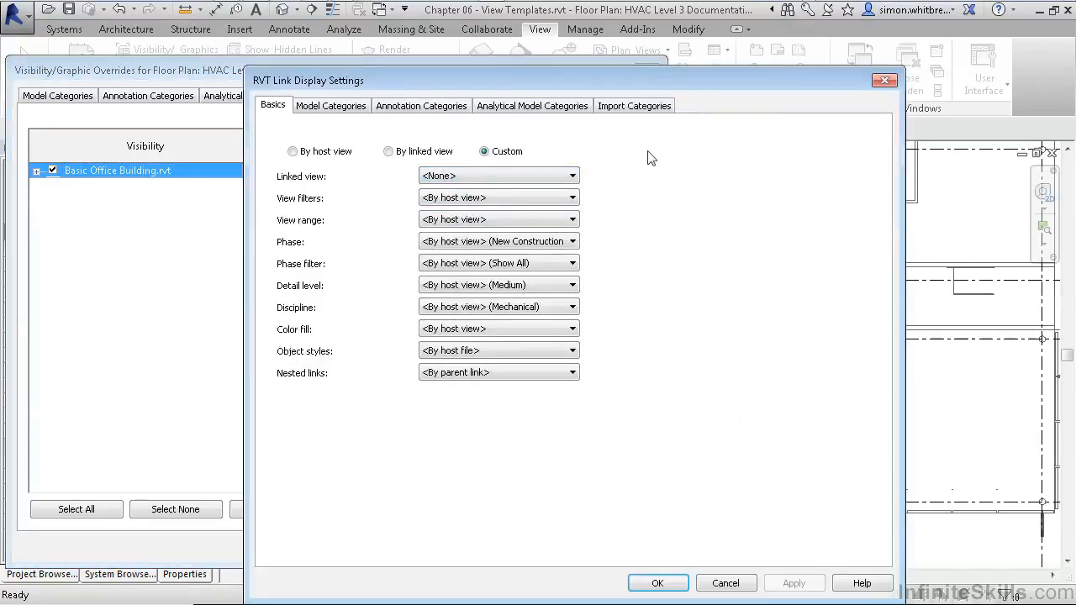
click(610, 107)
click(300, 328)
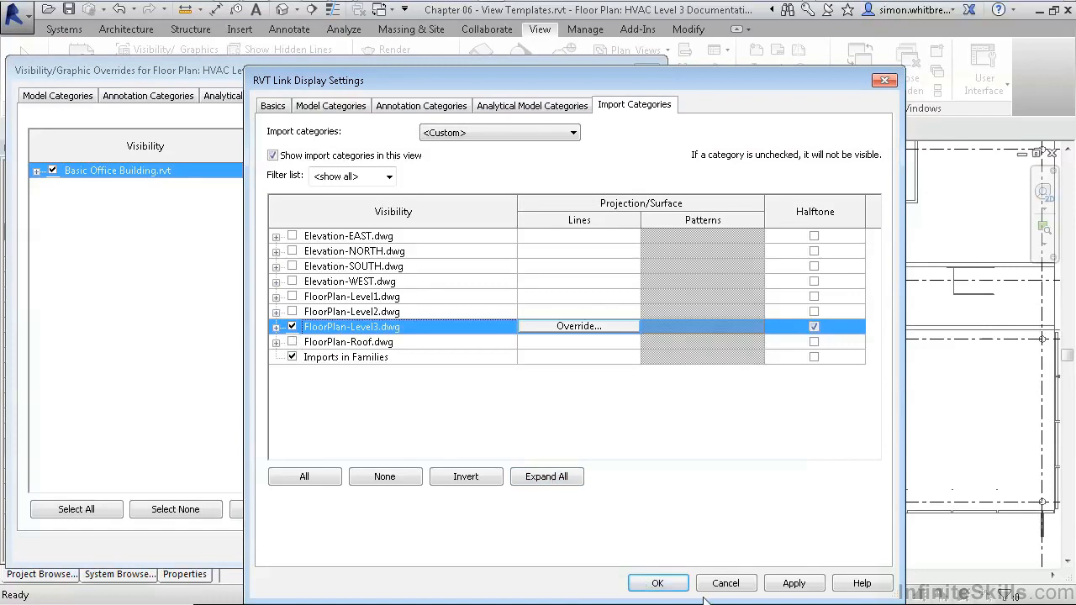
click(658, 584)
click(419, 549)
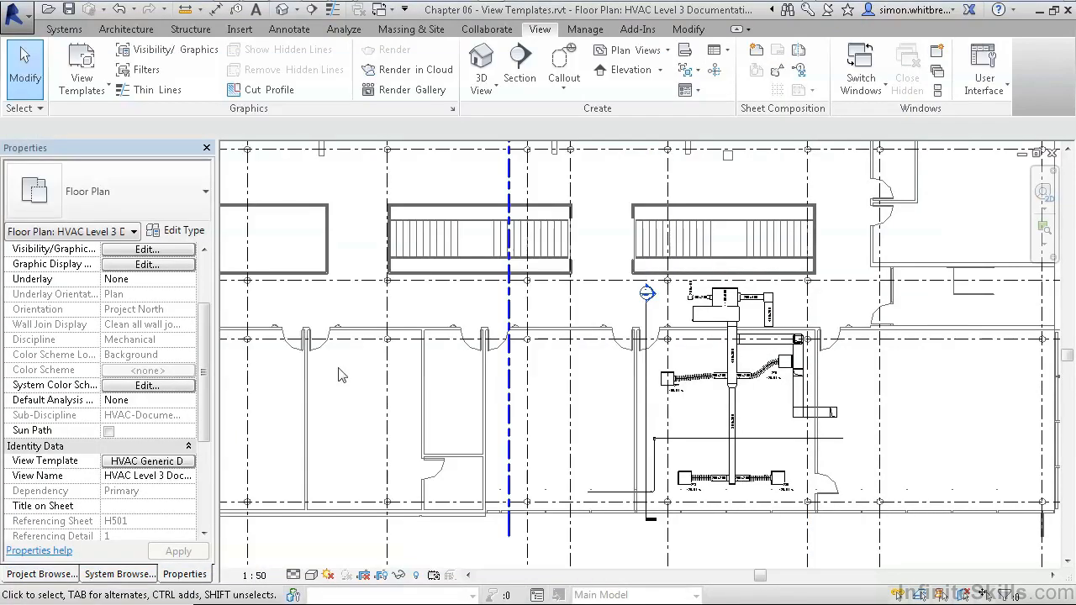
- Assign the HVAC Generic Documentation view template to the HVAC Level 1, Level 2, Roof and four remaining Level 3 Documentation floor plans together
click(26, 575)
click(112, 367)
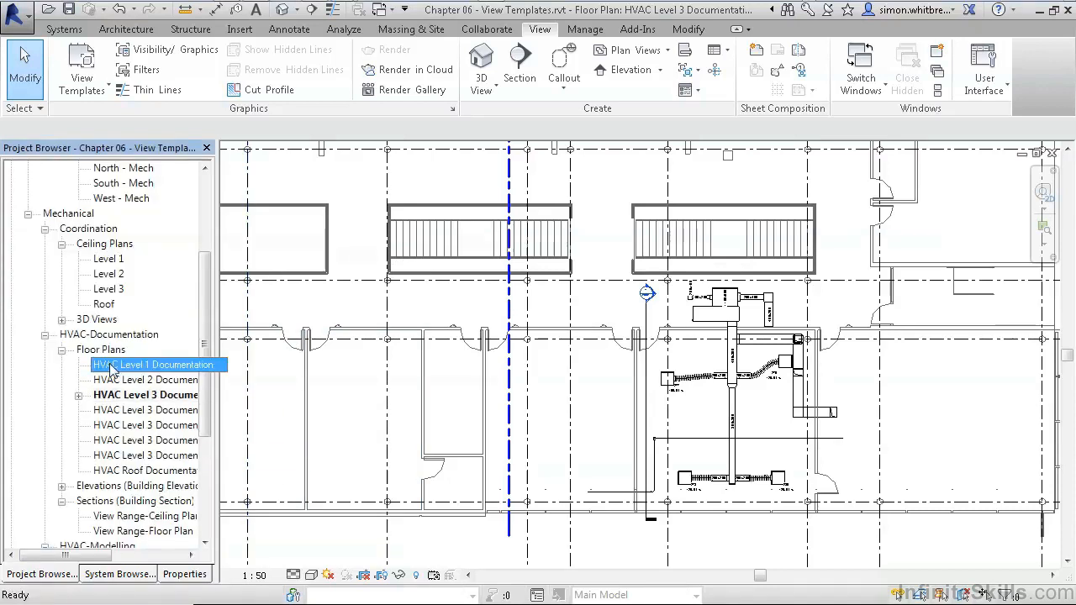
ctrl+click(112, 380)
ctrl+click(118, 412)
ctrl+click(118, 425)
ctrl+click(118, 440)
ctrl+click(118, 456)
ctrl+click(128, 471)
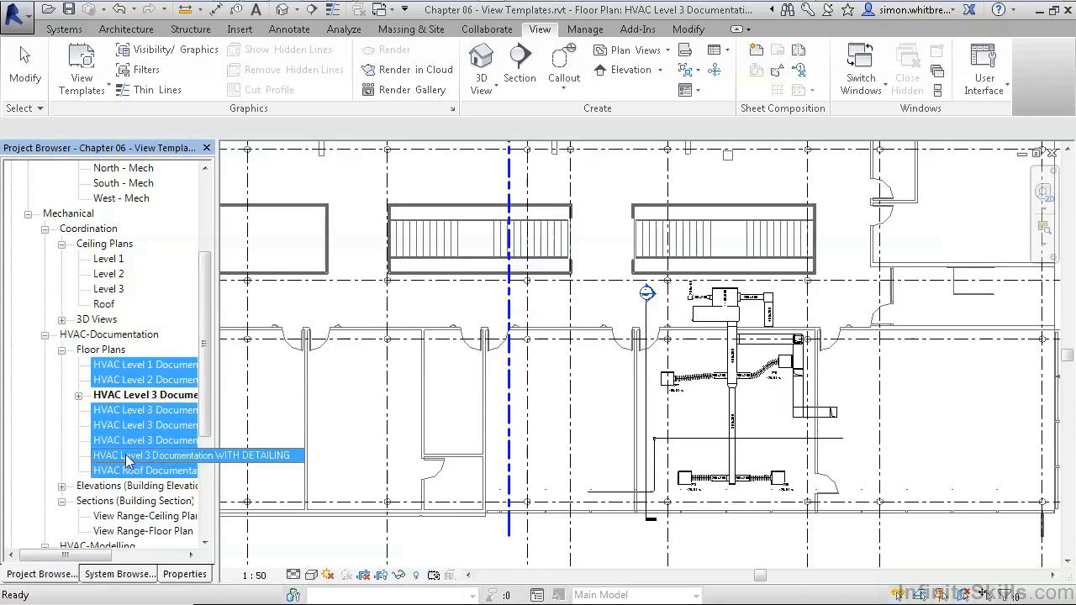
click(175, 579)
click(187, 404)
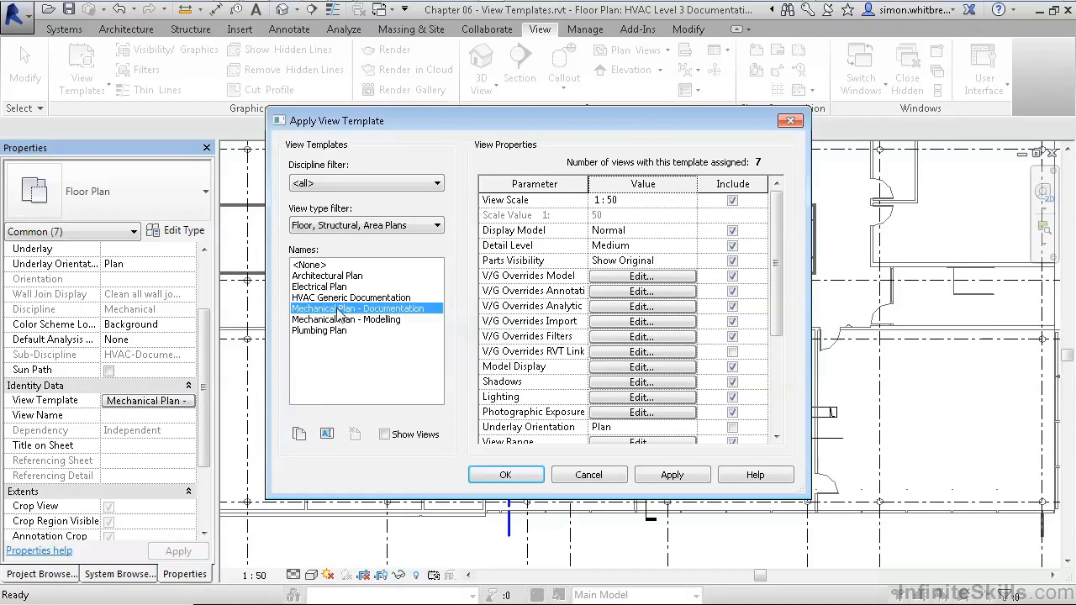
click(386, 298)
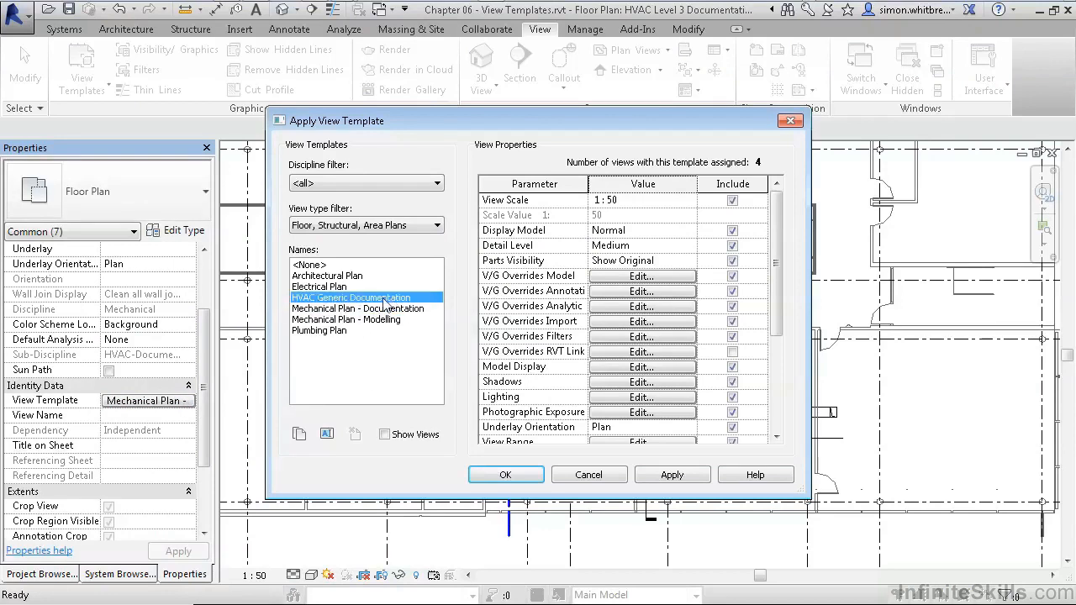
click(669, 476)
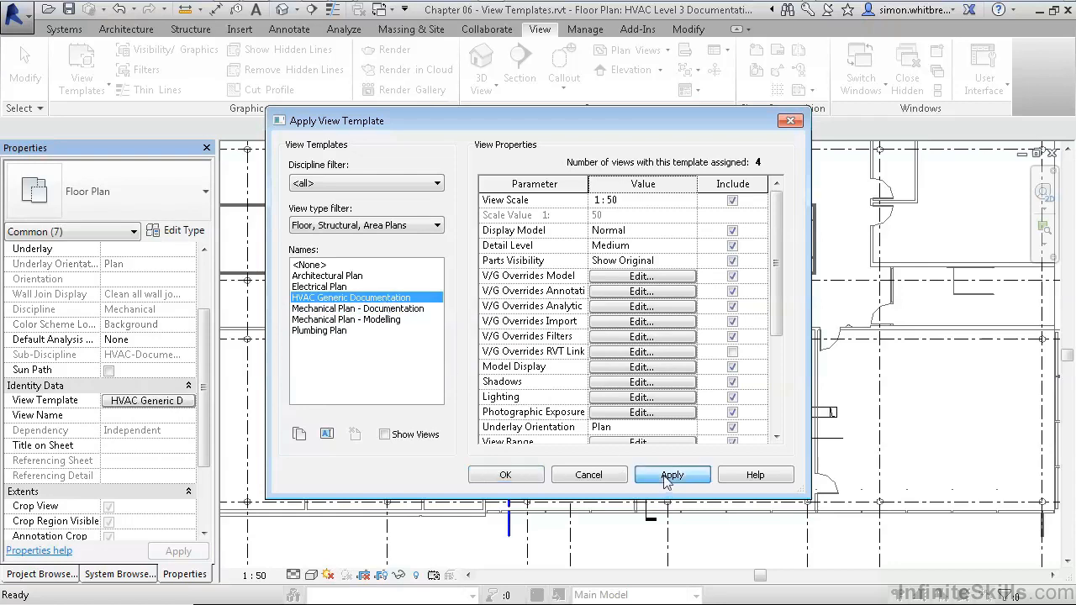
click(488, 476)
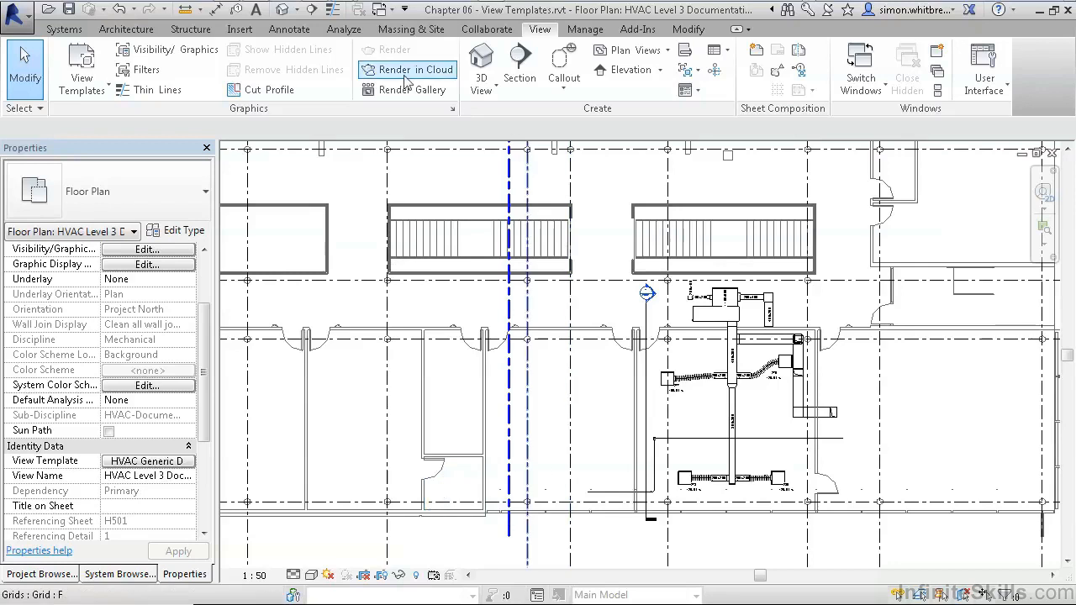
- Check in the view template manager how many views have the HVAC Generic Documentation template assigned
click(80, 74)
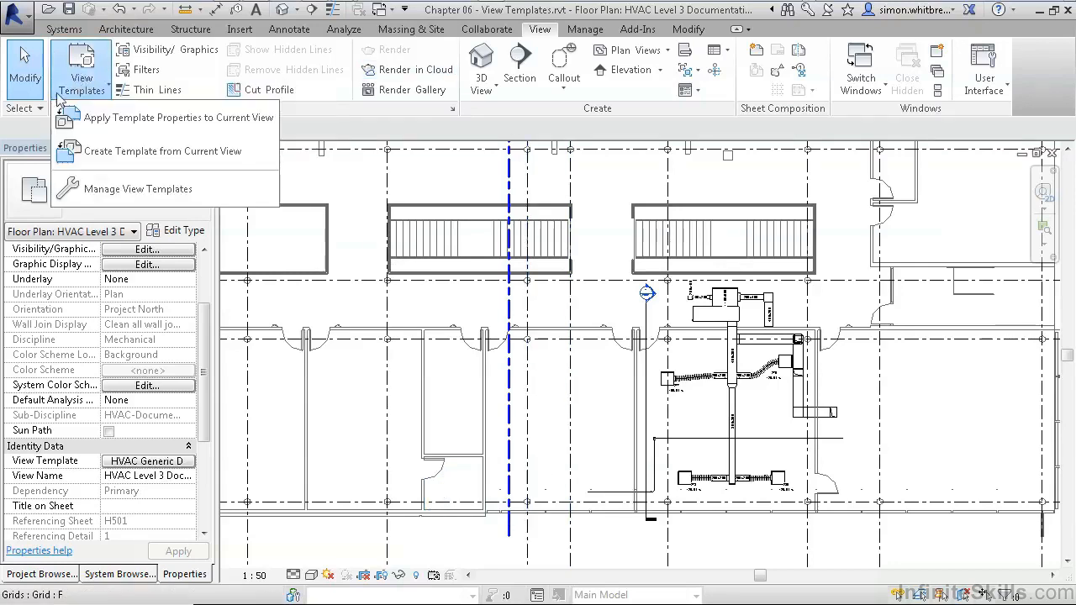
click(226, 190)
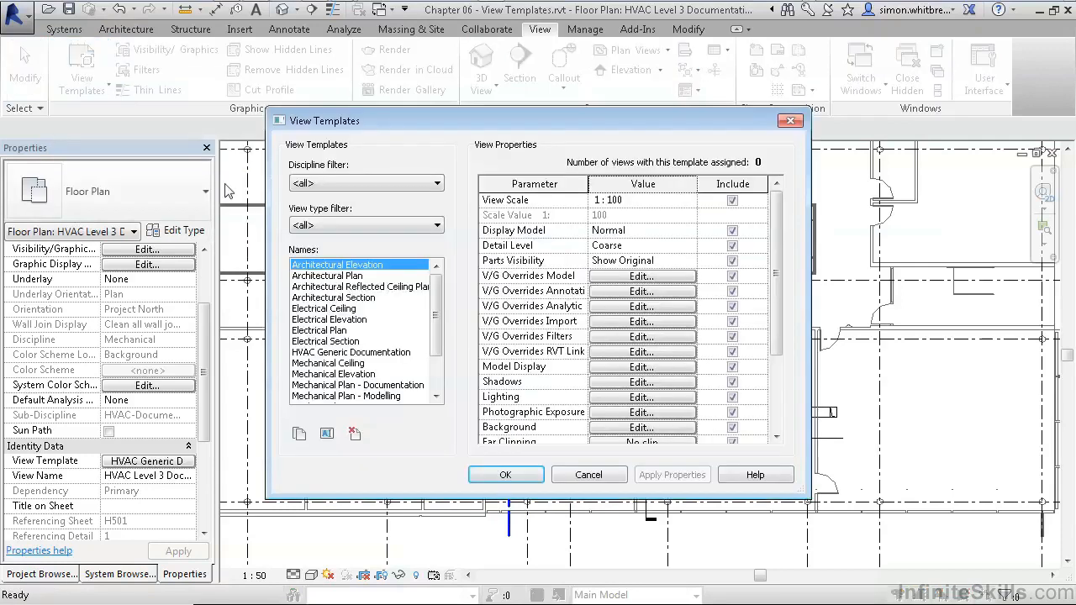
click(361, 352)
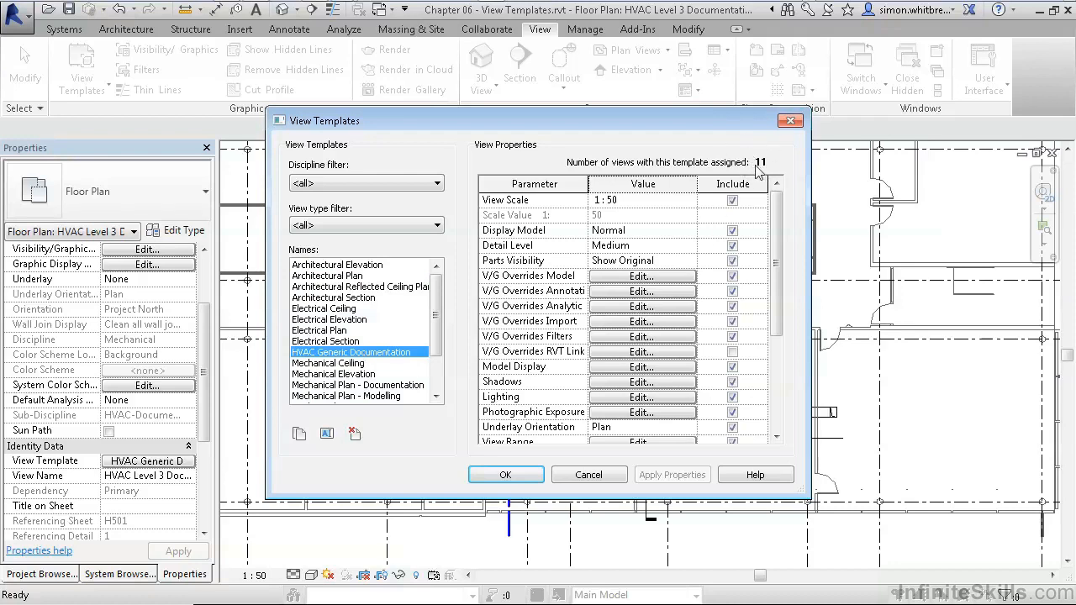
drag(657, 121, 531, 93)
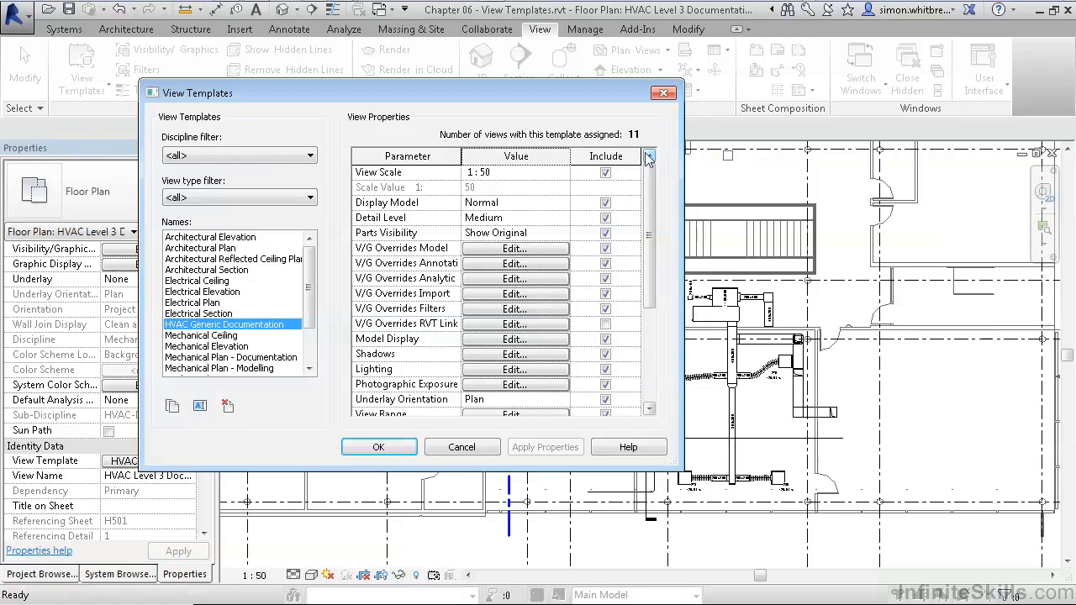
click(379, 446)
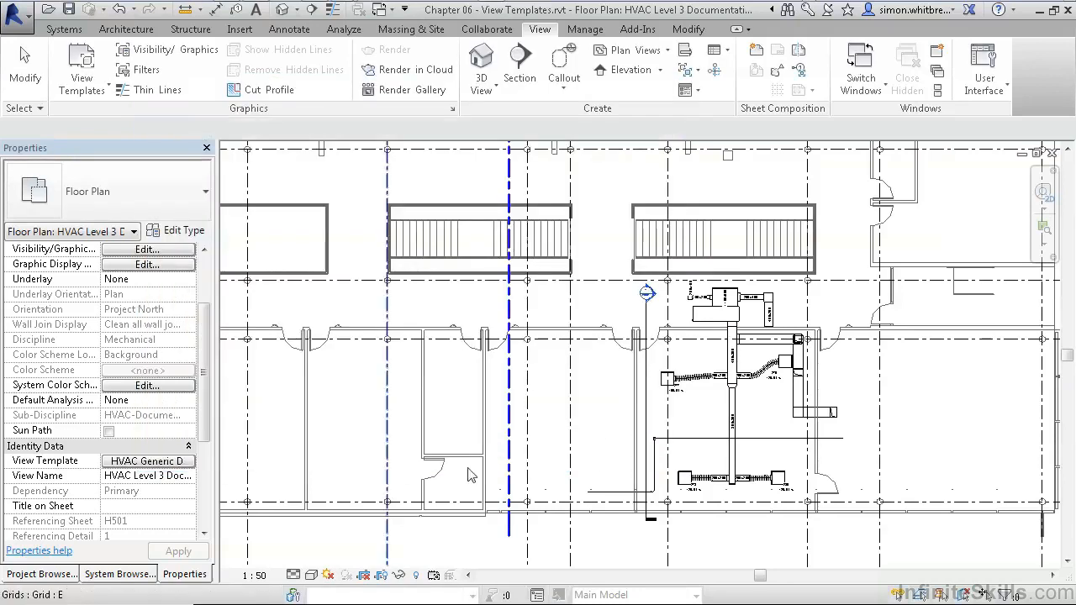
- Enable temporary view properties for the HVAC Level 3 Documentation floor plan
scroll(773, 412, up, 3)
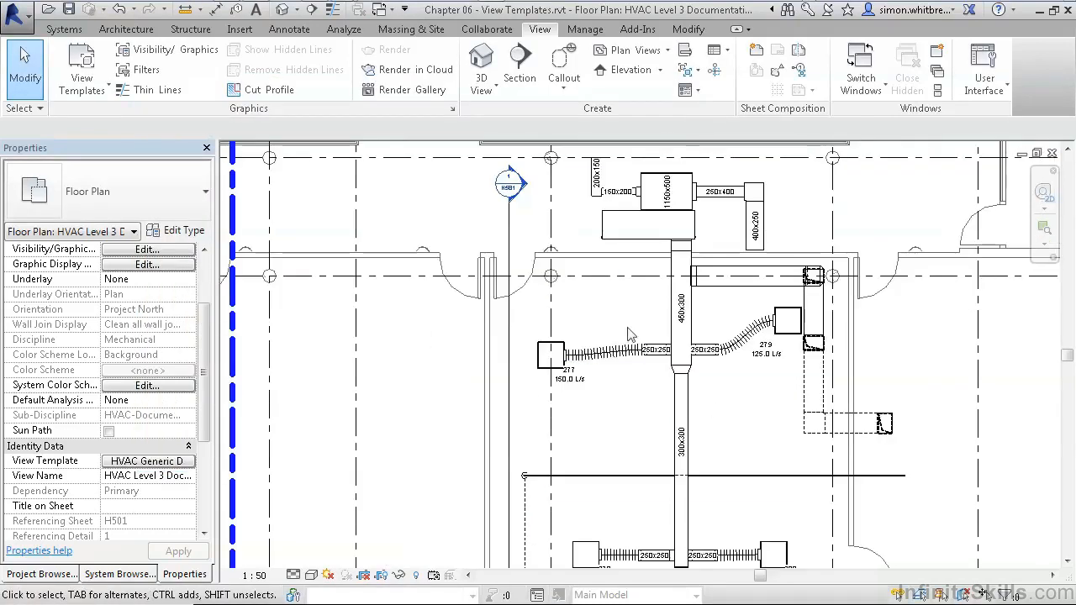
middle_drag(643, 435, 538, 404)
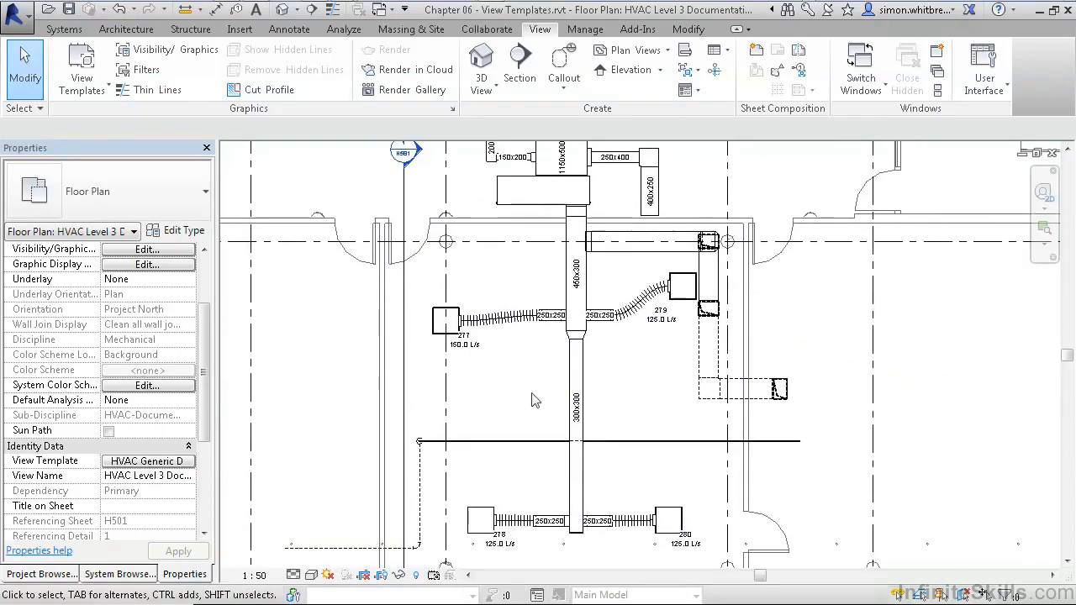
click(434, 576)
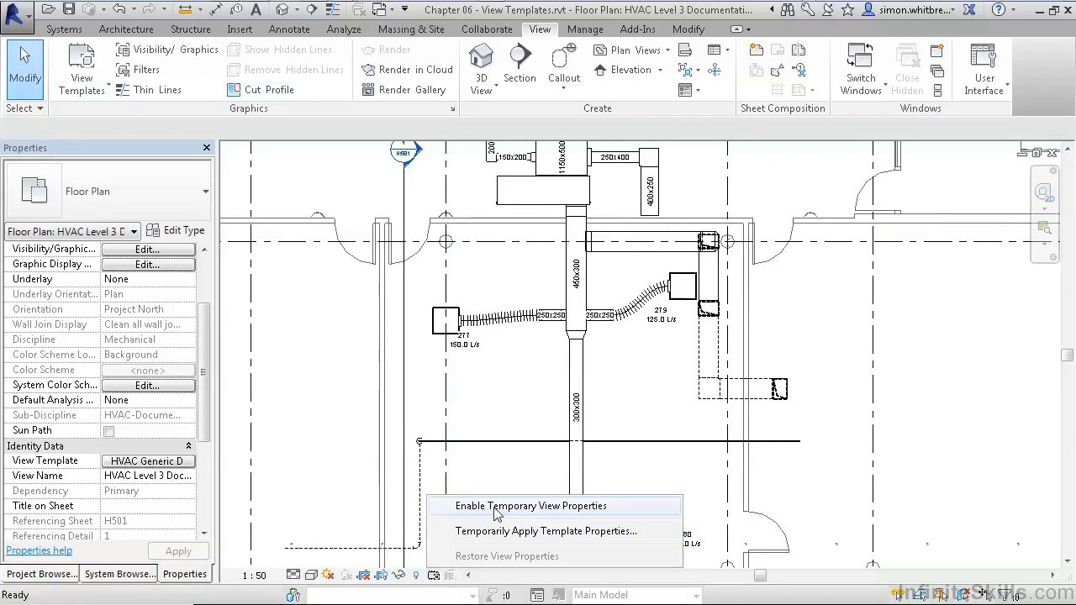
click(494, 508)
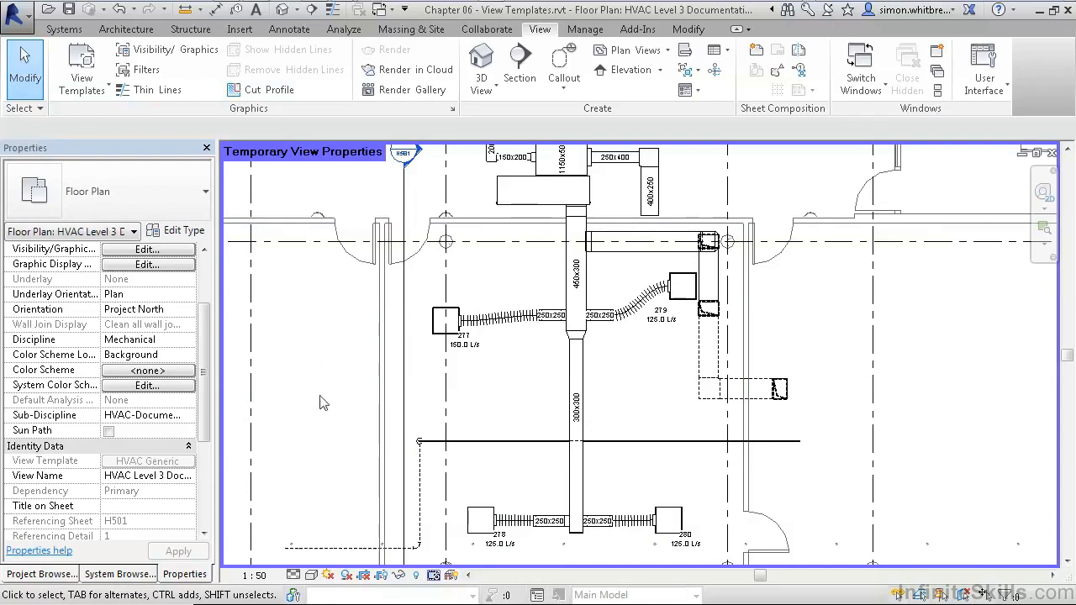
- Temporarily set the floor plan's scale to 1:100 and its detail level to Fine, and inspect the ductwork
click(254, 575)
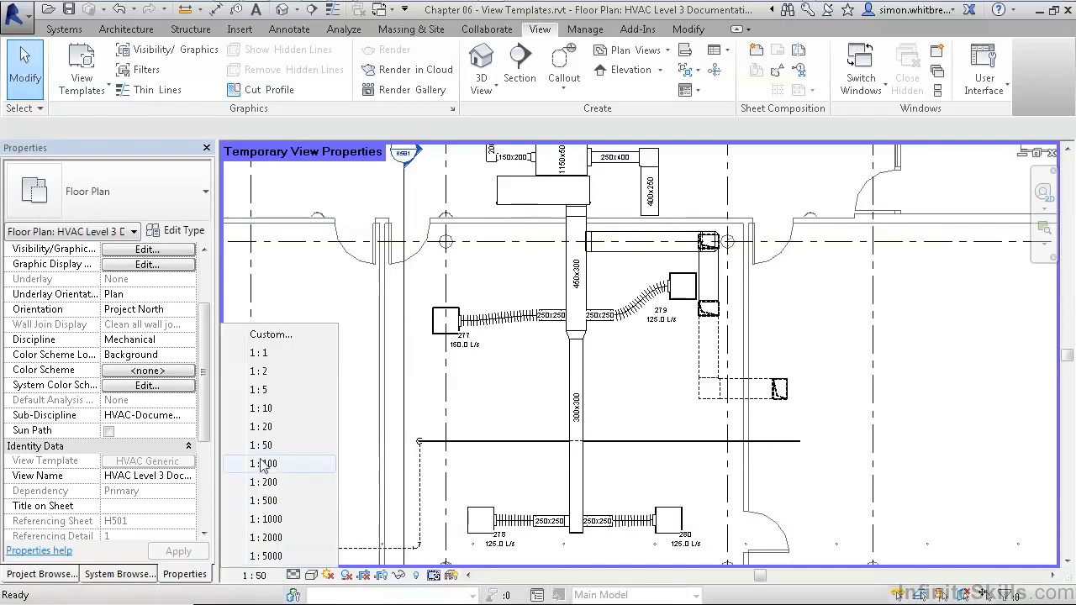
click(263, 463)
click(294, 575)
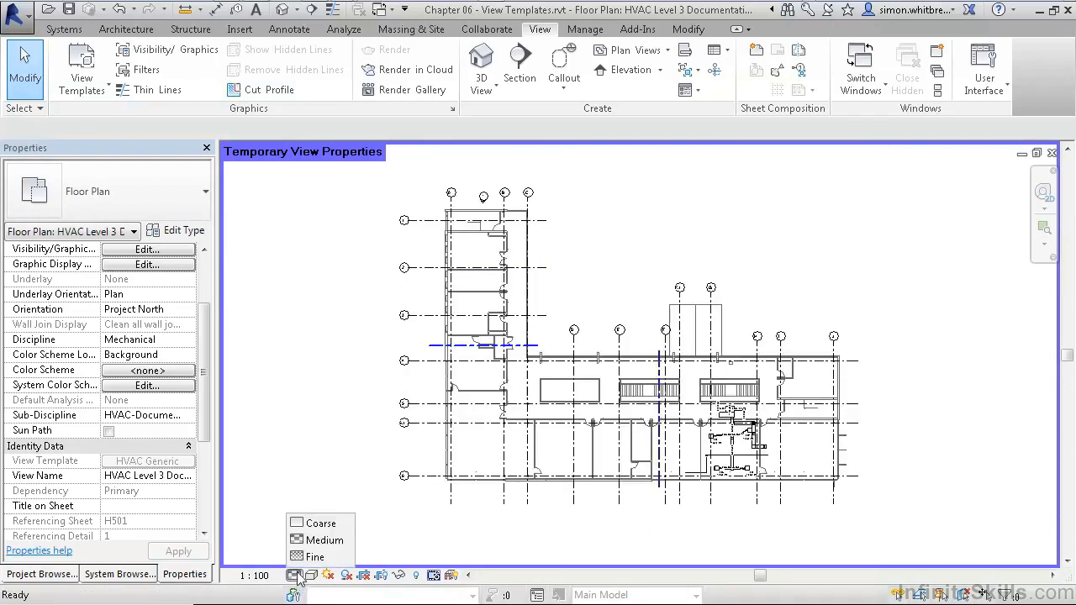
click(311, 556)
scroll(744, 459, up, 3)
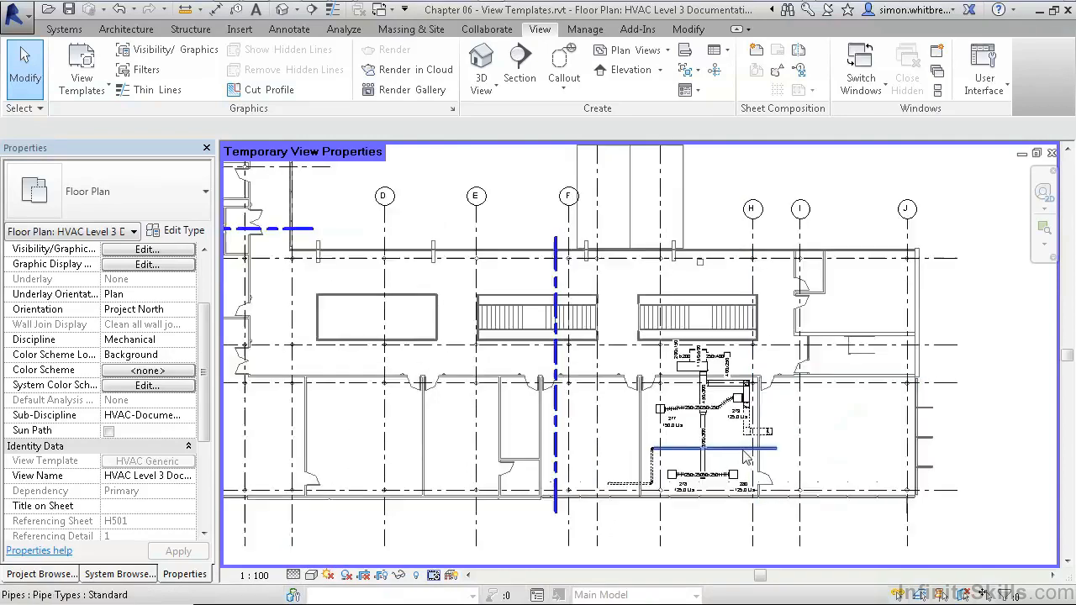
scroll(744, 459, up, 5)
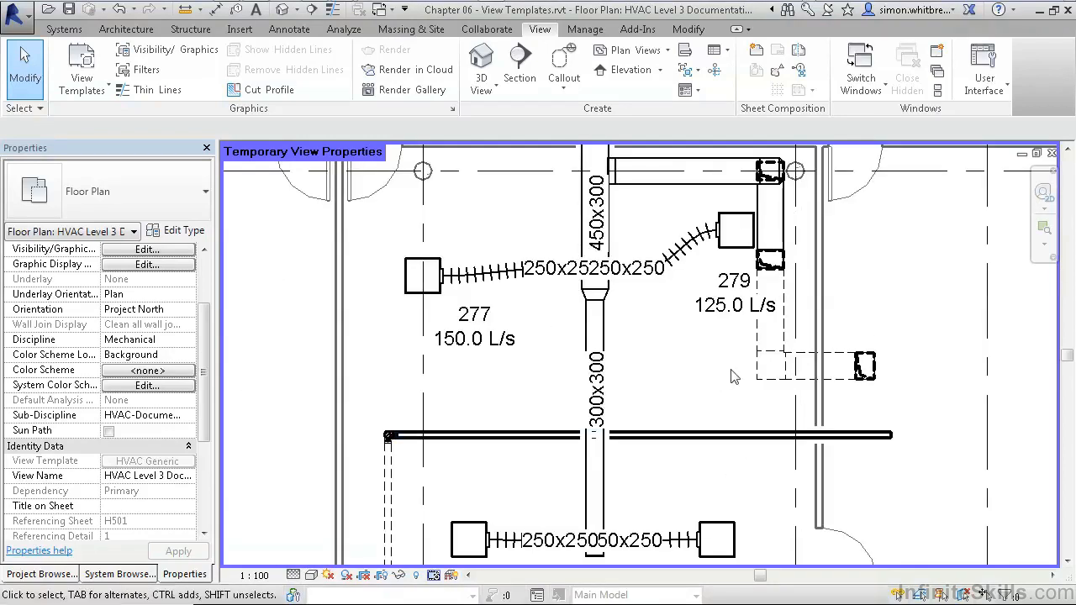
scroll(740, 395, down, 3)
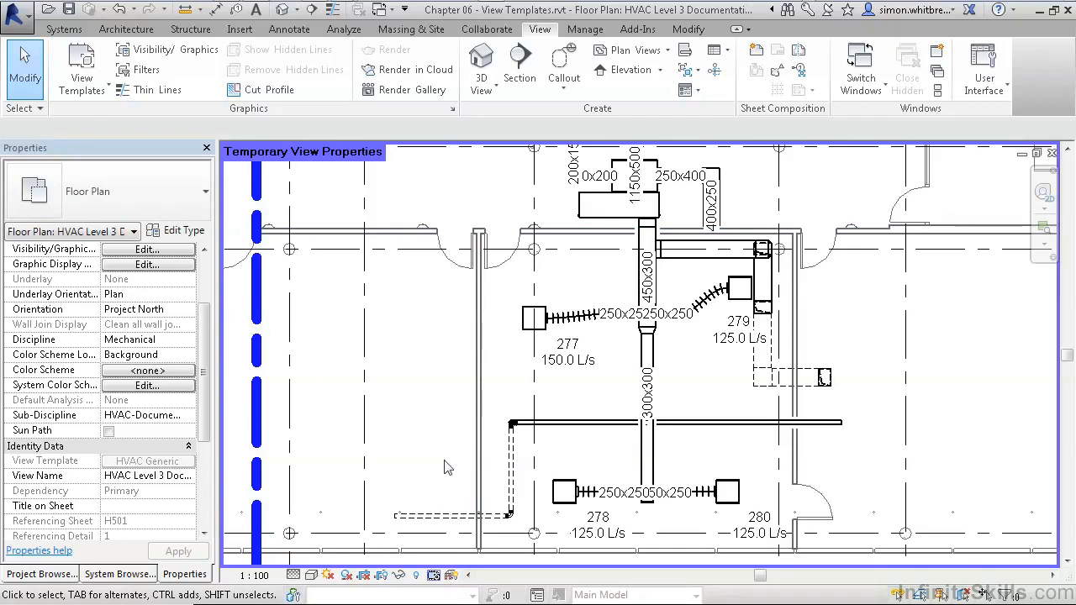
- Turn off temporary view properties to restore the template settings, and inspect the ductwork in the floor plan
click(433, 575)
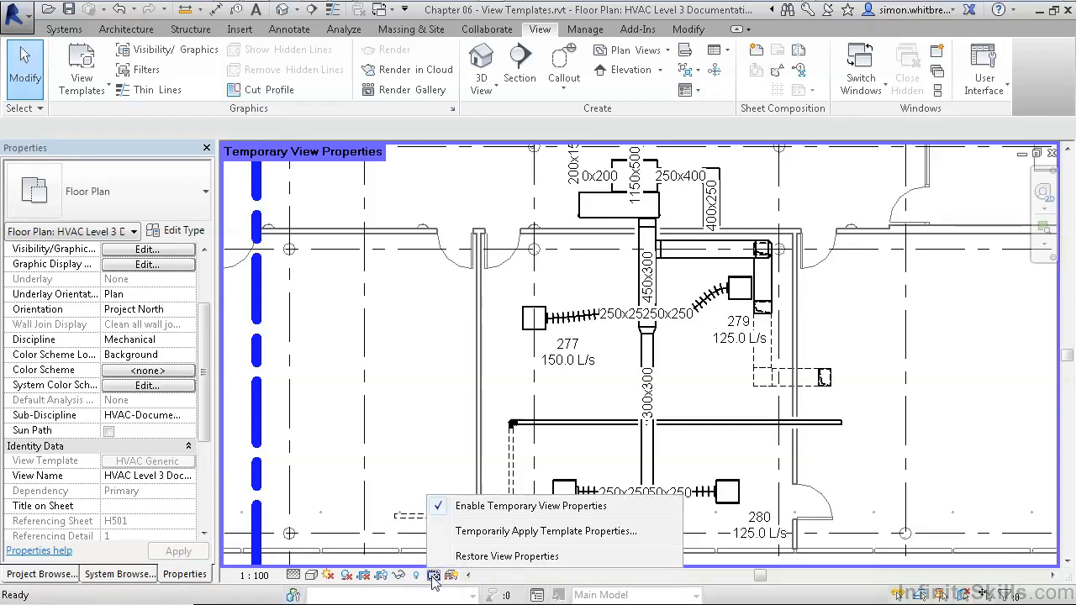
click(465, 510)
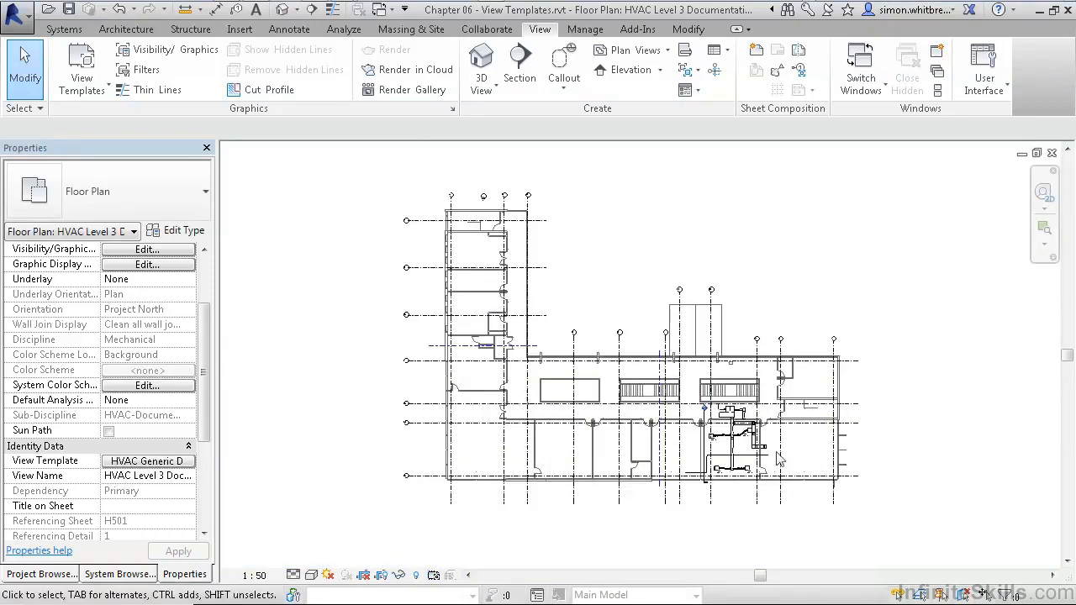
scroll(740, 458, up, 5)
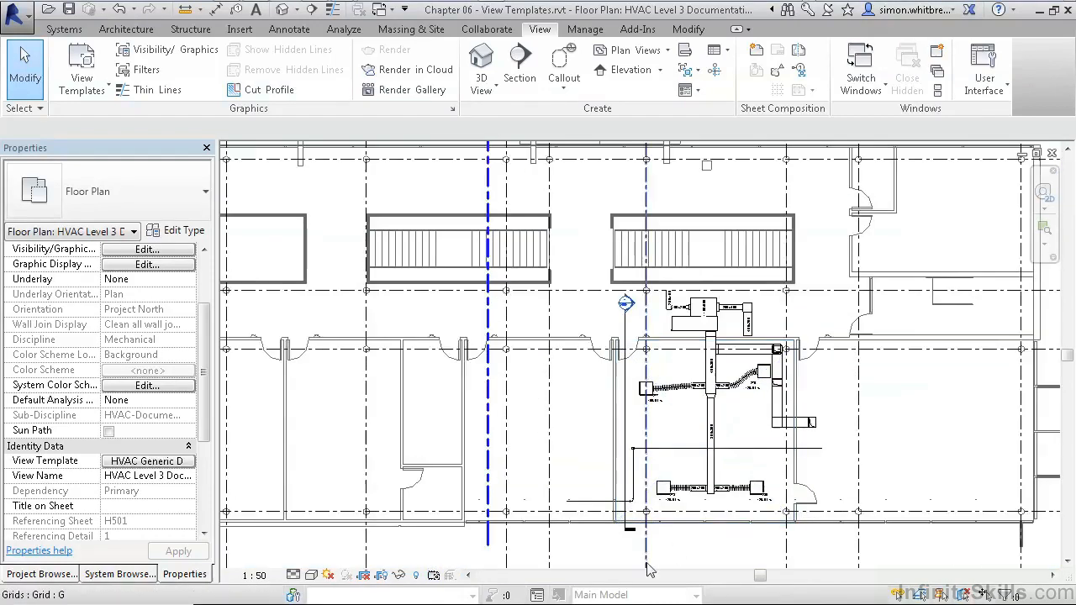
scroll(728, 542, up, 2)
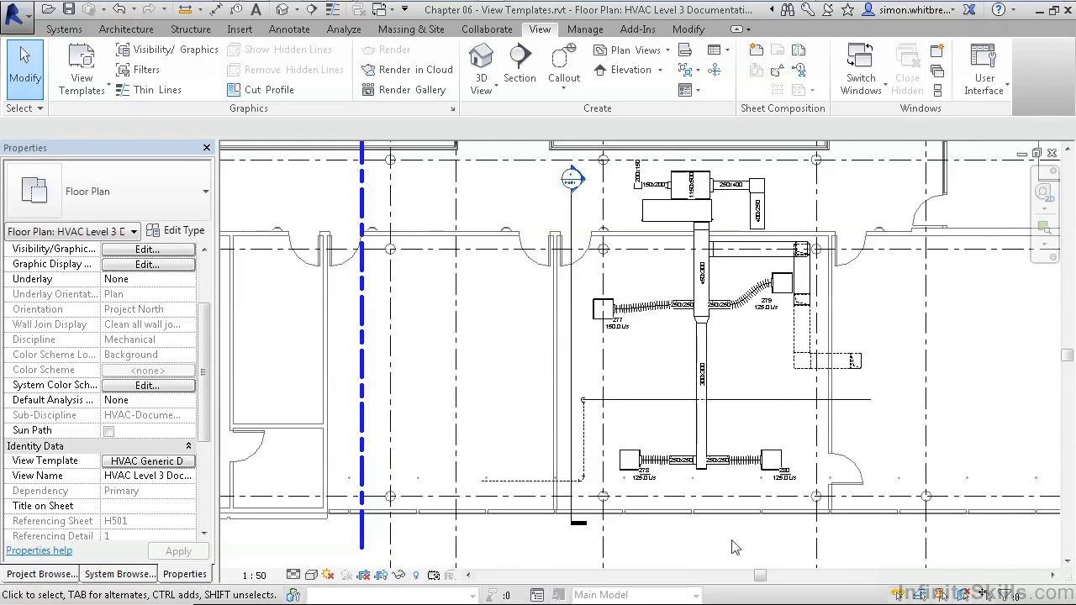